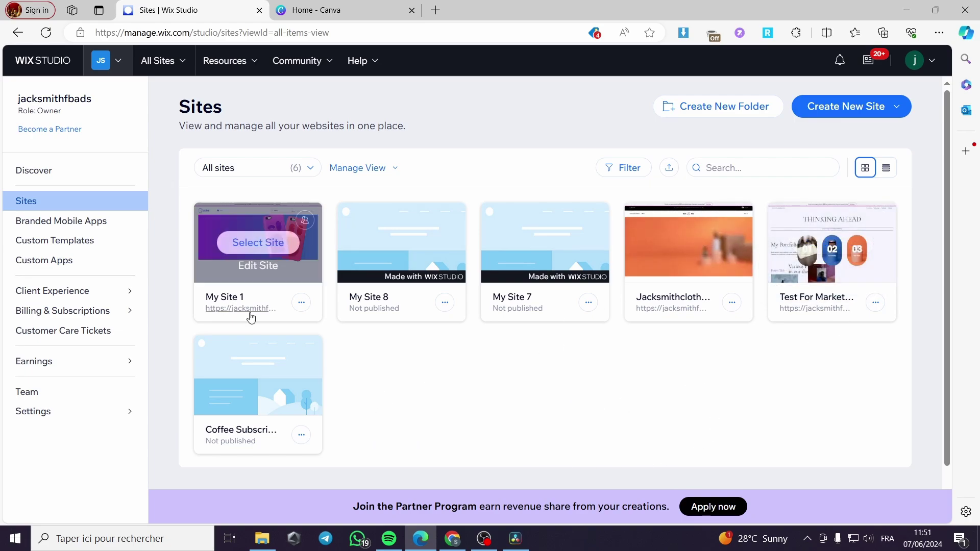
Step: Open My Site 1 in the site editor and place the first horizontal menu style on the Home page's hero banner
left_click(265, 249)
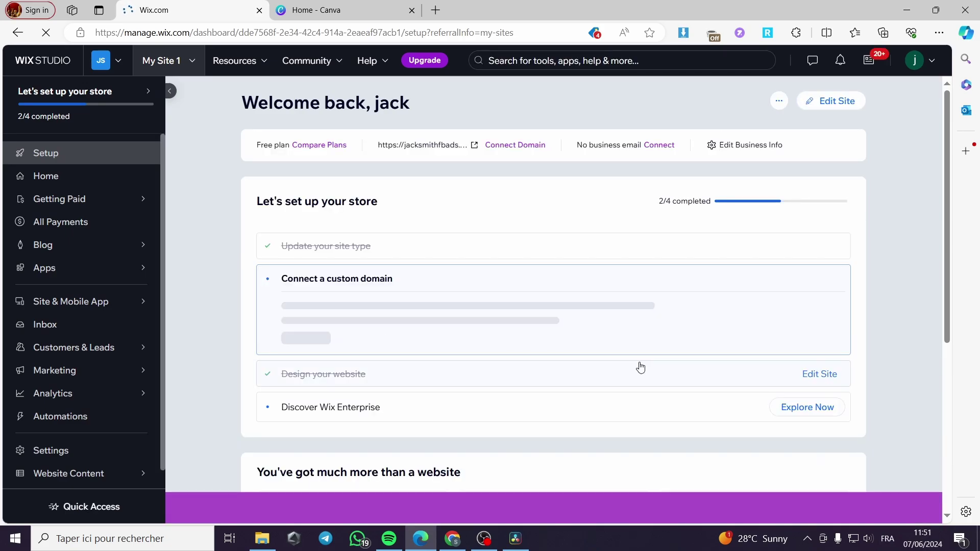
left_click(827, 105)
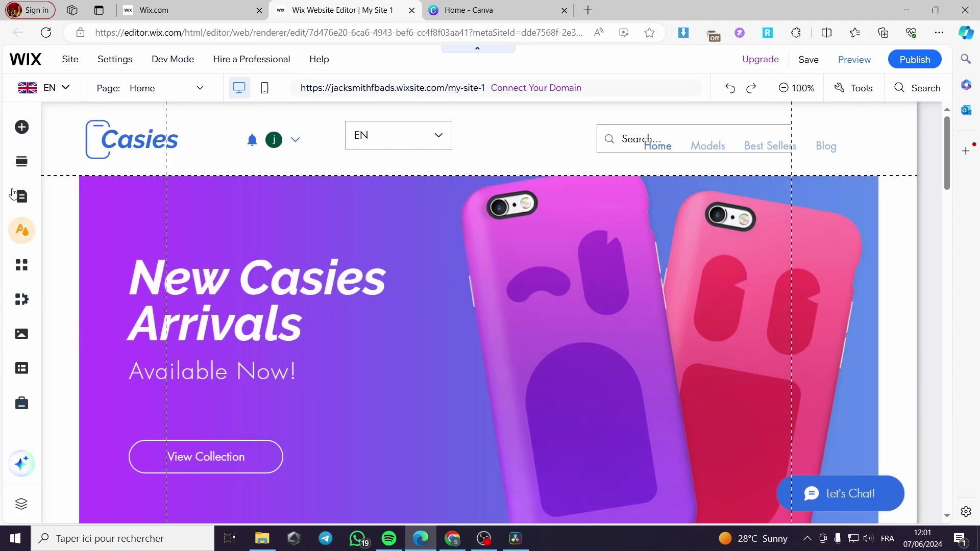
left_click(20, 129)
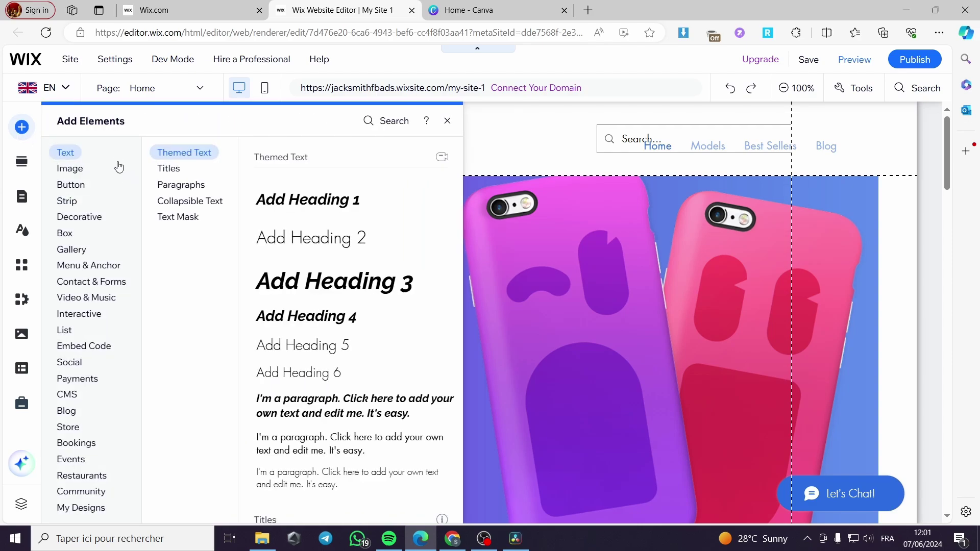
mouse_move(79, 274)
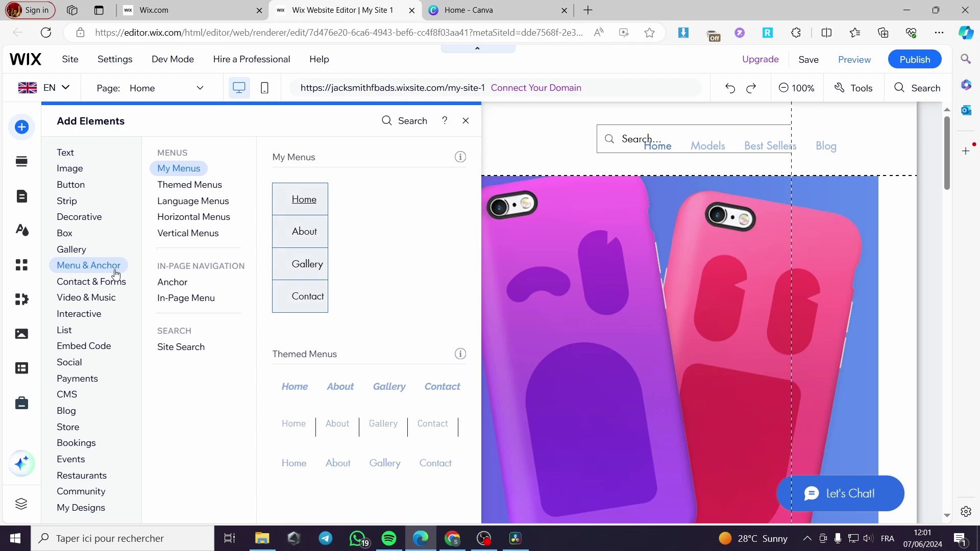
mouse_move(115, 297)
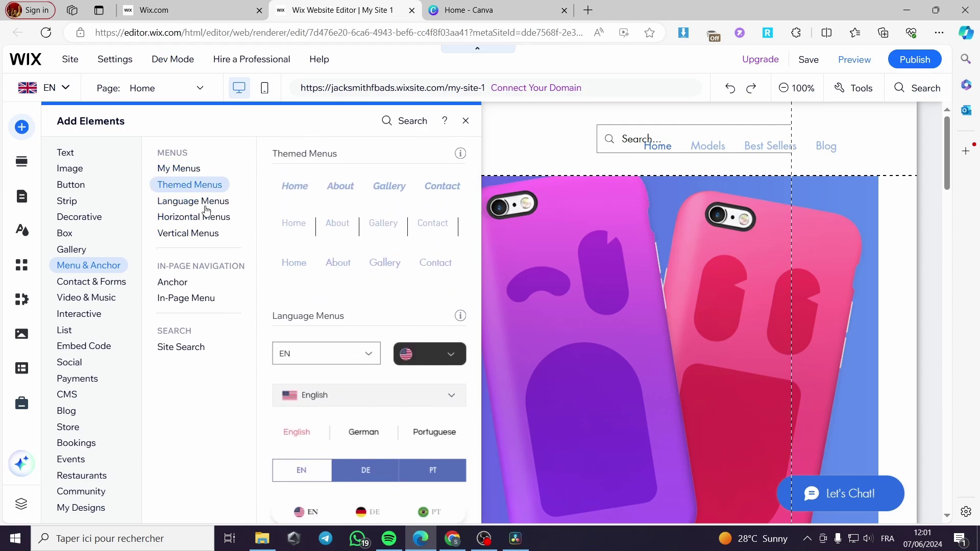
mouse_move(203, 219)
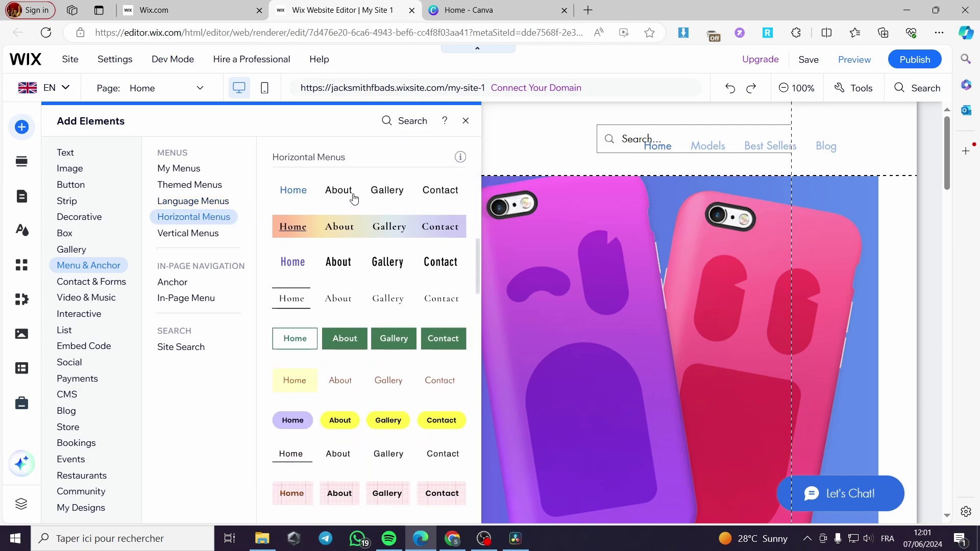
left_click_drag(354, 198, 388, 316)
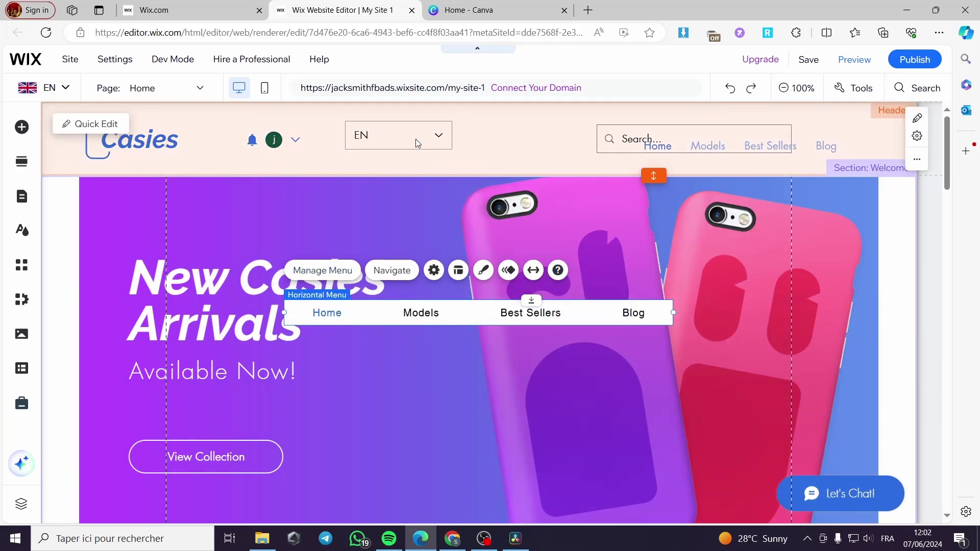
Step: Try to shift the language menu and the pinned login bar toward the logo in the header
left_click(415, 139)
left_click_drag(406, 142, 377, 137)
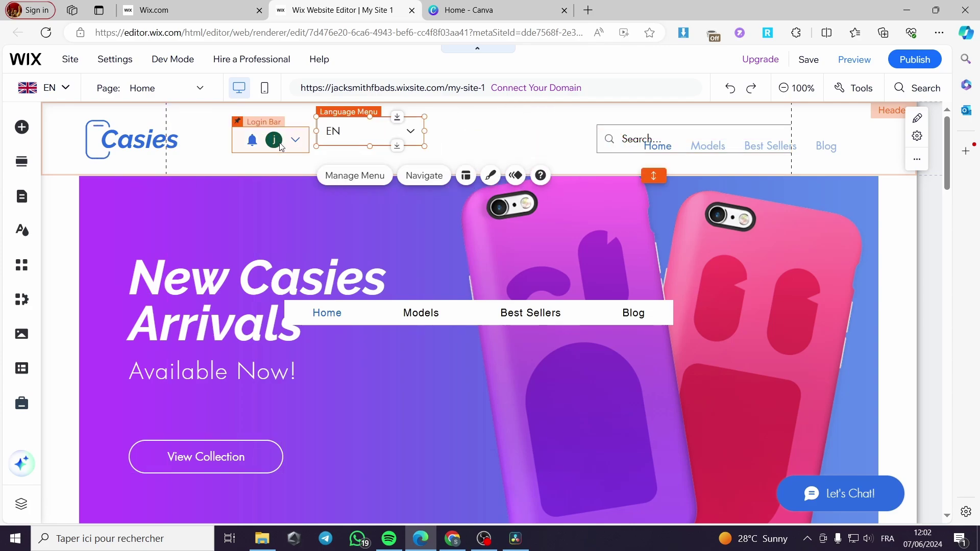
left_click(270, 140)
left_click(289, 145)
left_click(289, 146)
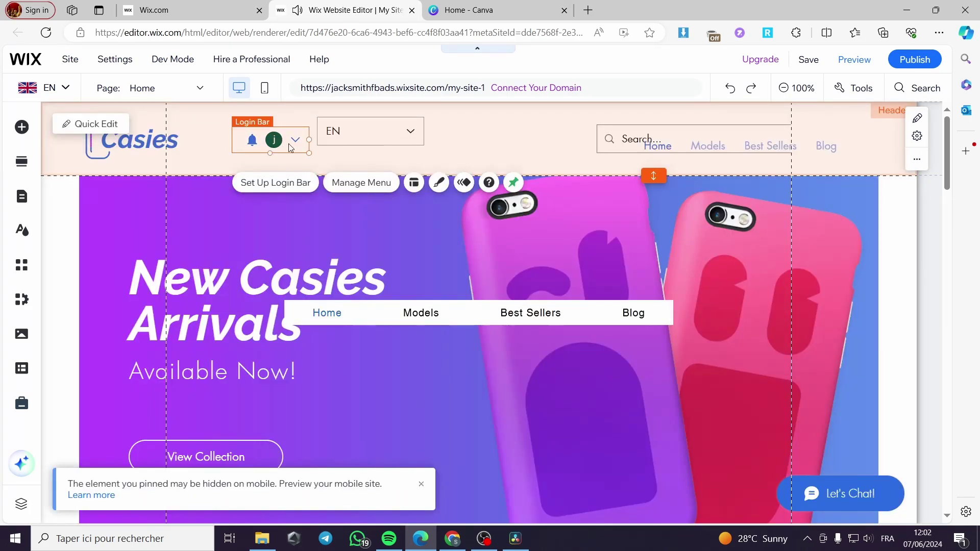
left_click(222, 153)
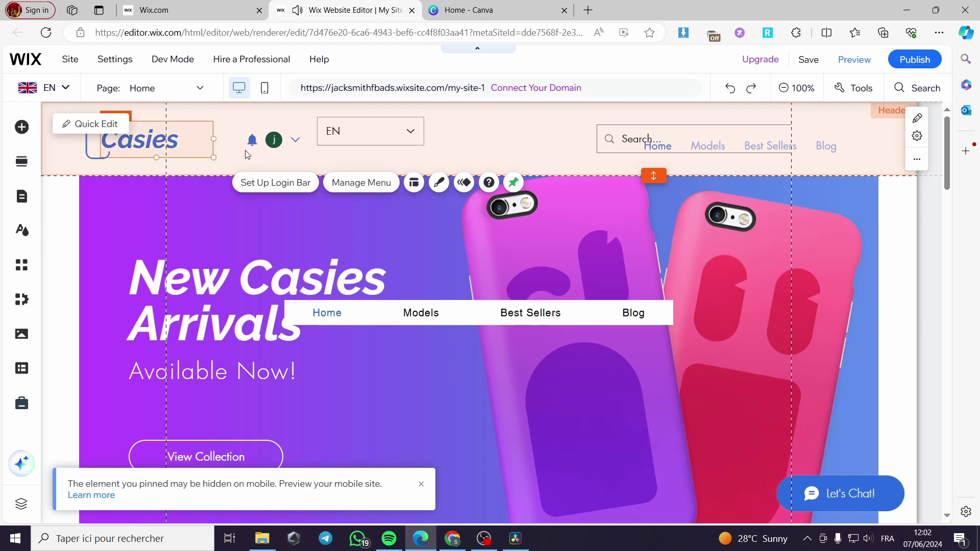
double_click(246, 148)
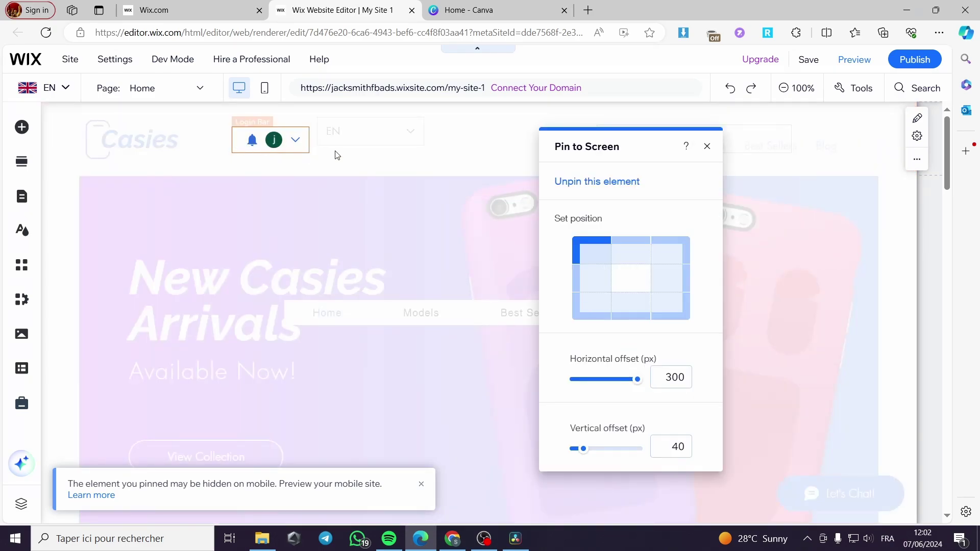
left_click(295, 147)
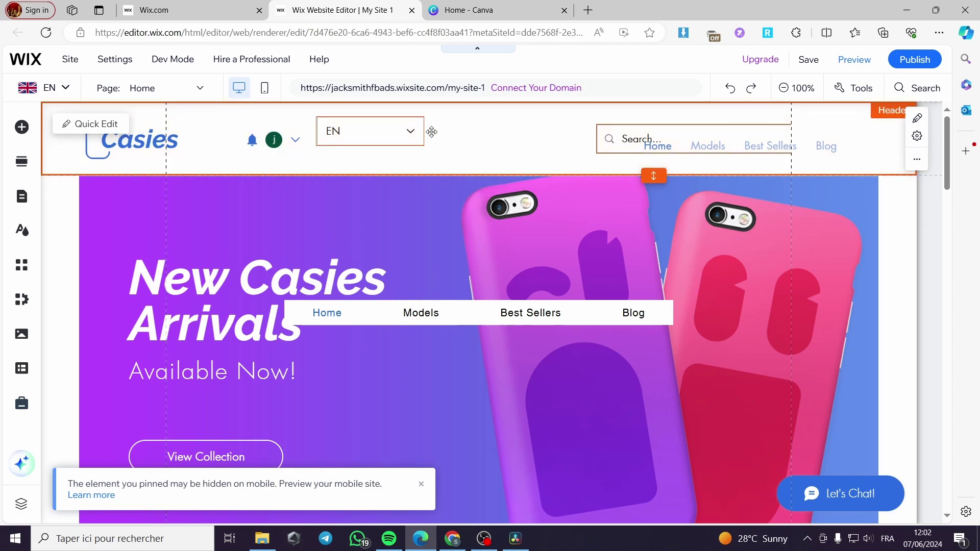
Step: Move the language menu to the hero banner's upper right corner and the new horizontal menu to the banner's top edge
left_click(409, 128)
left_click_drag(408, 128, 845, 207)
left_click(466, 314)
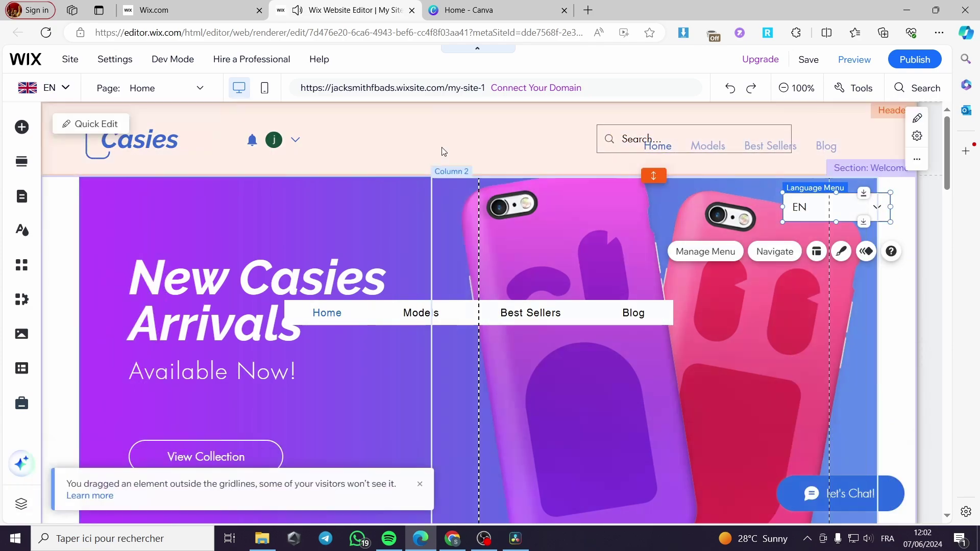
left_click_drag(466, 314, 456, 191)
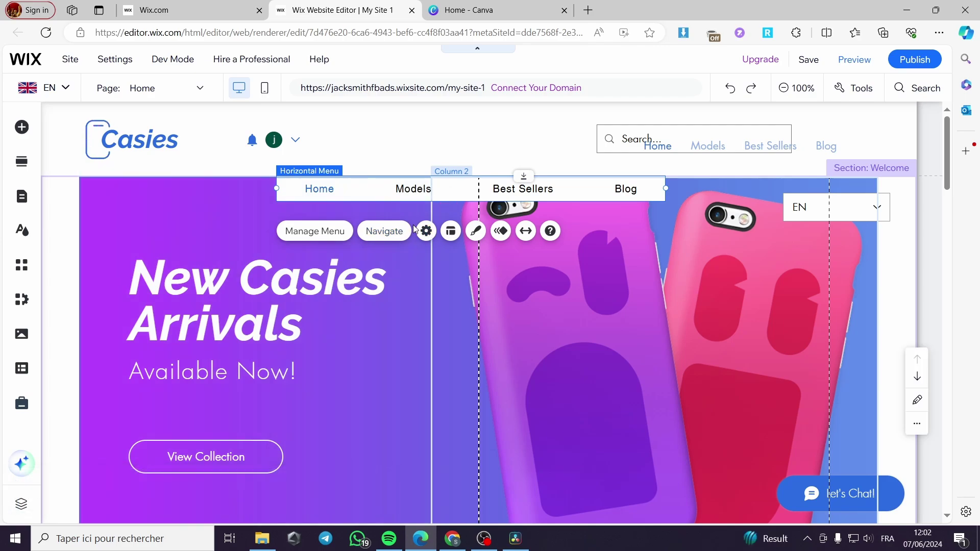
Step: Convert the horizontal menu into an advanced menu
left_click(427, 231)
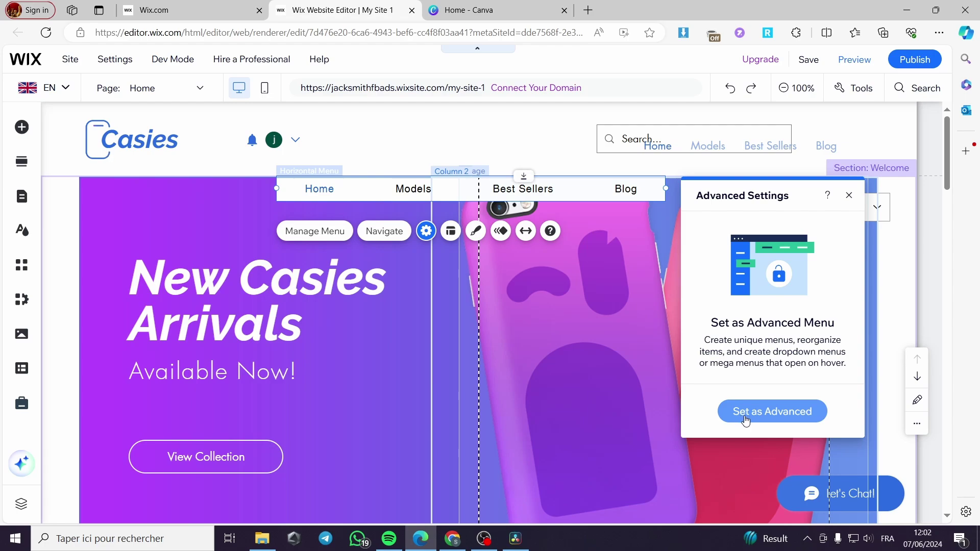
left_click(768, 420)
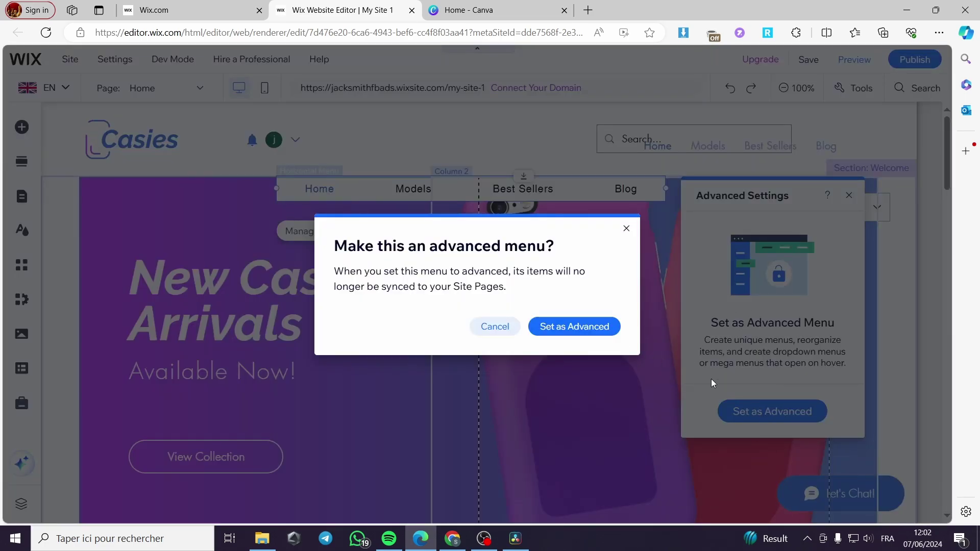
left_click(586, 338)
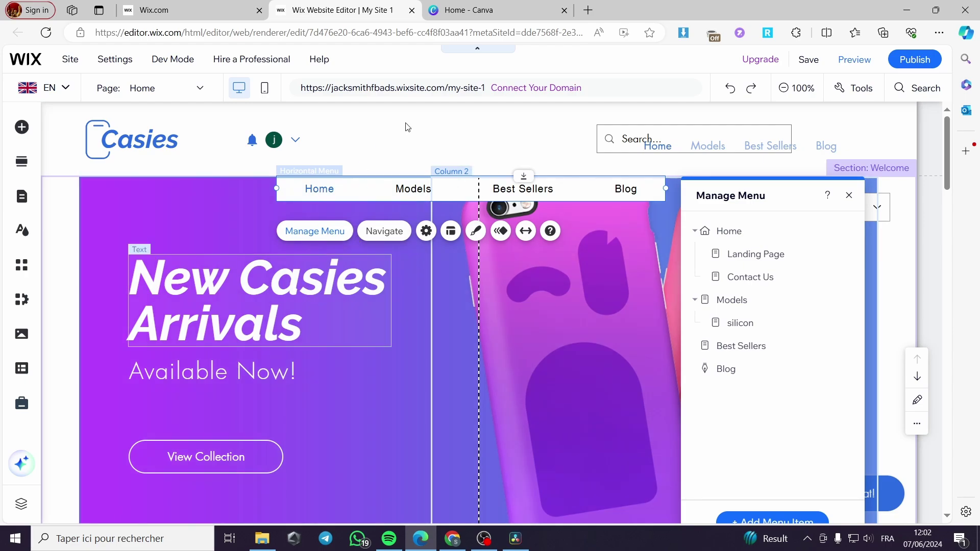
Step: Switch to Canva to examine its Design spotlight, Business, Education and Plans and pricing mega menus, and return to the Wix editor
left_click(513, 11)
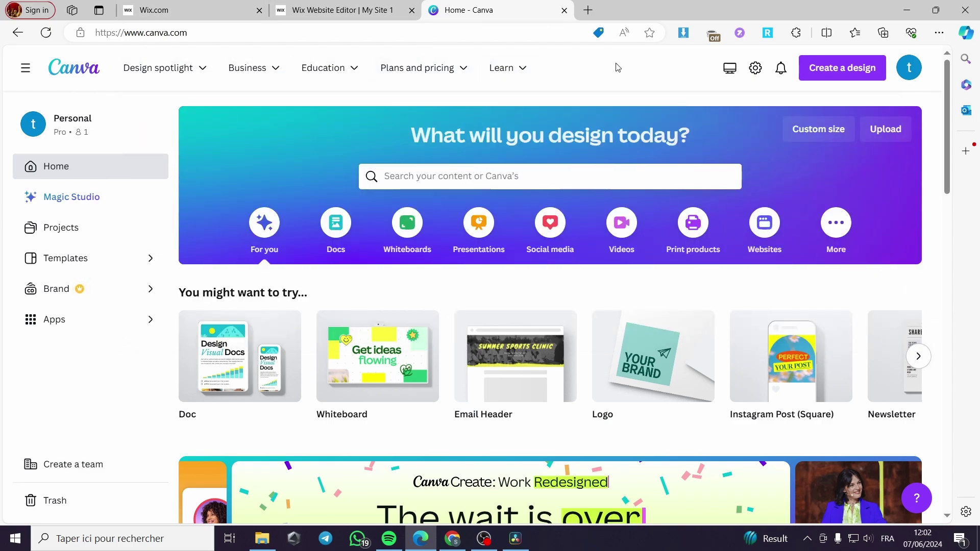
mouse_move(185, 68)
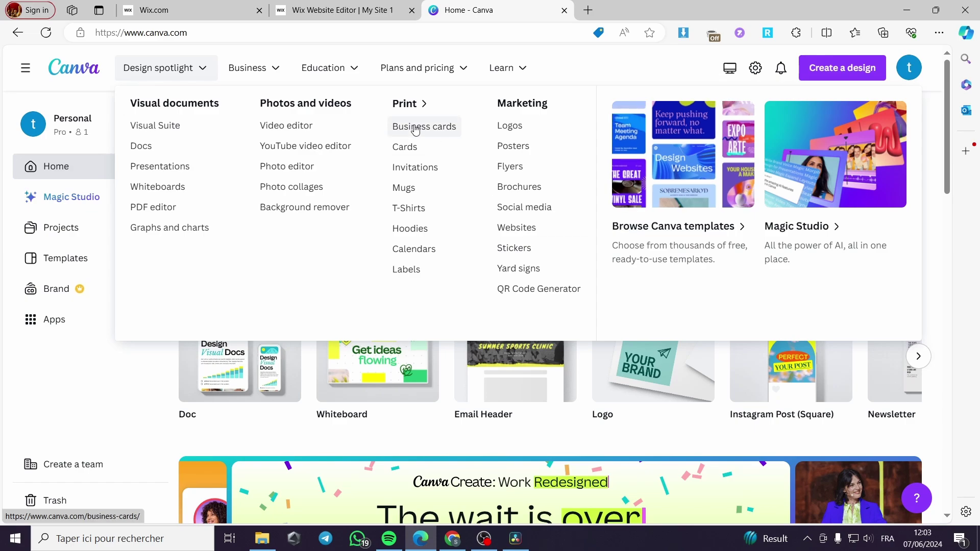
mouse_move(239, 73)
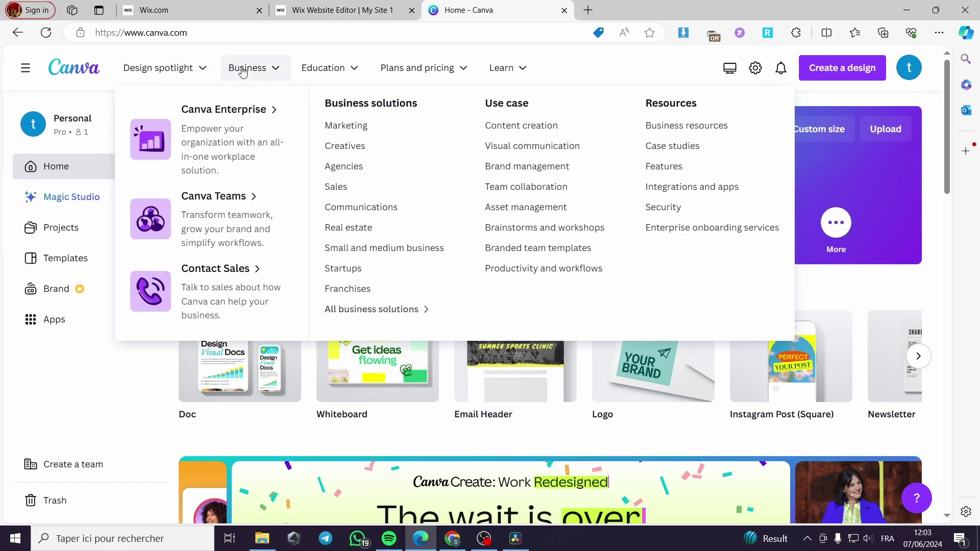
mouse_move(363, 67)
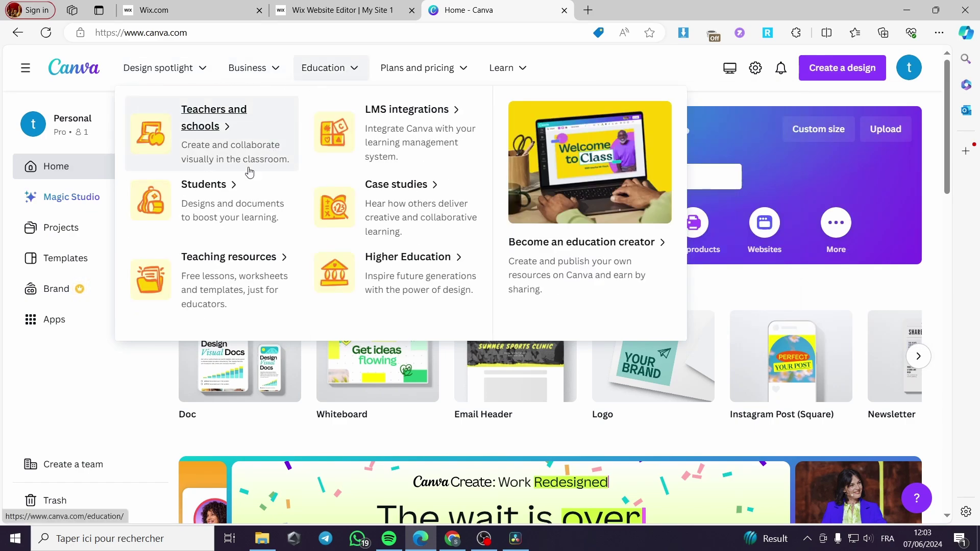
mouse_move(423, 68)
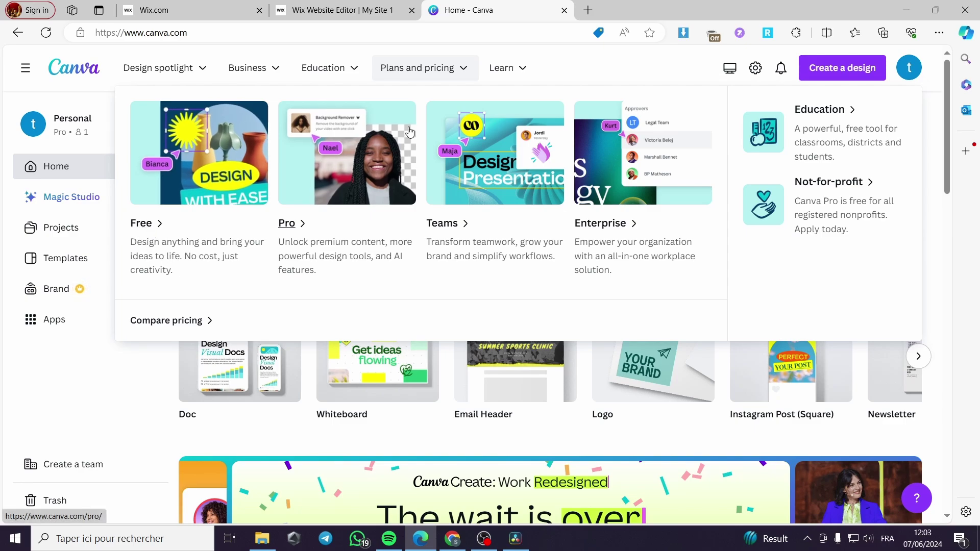
left_click(347, 10)
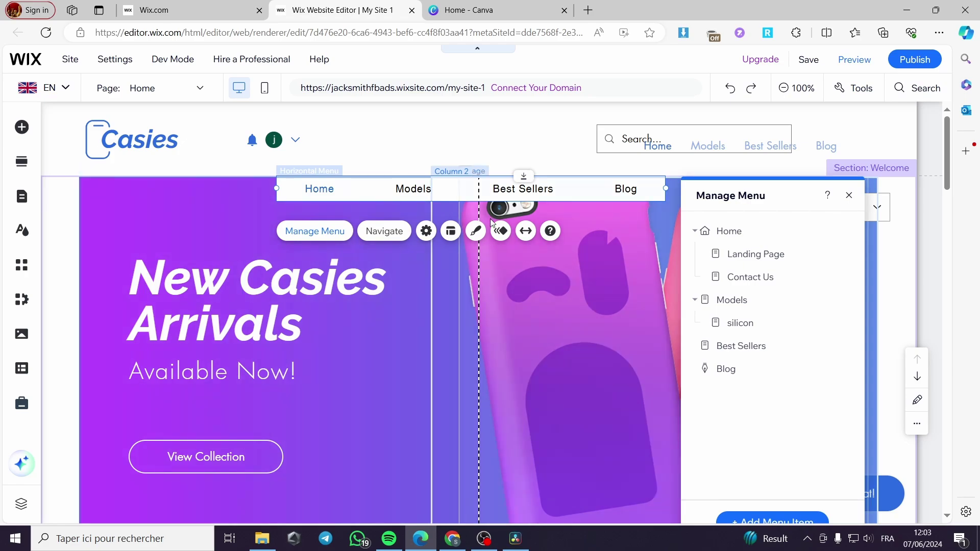
scroll(919, 332, "down", 2)
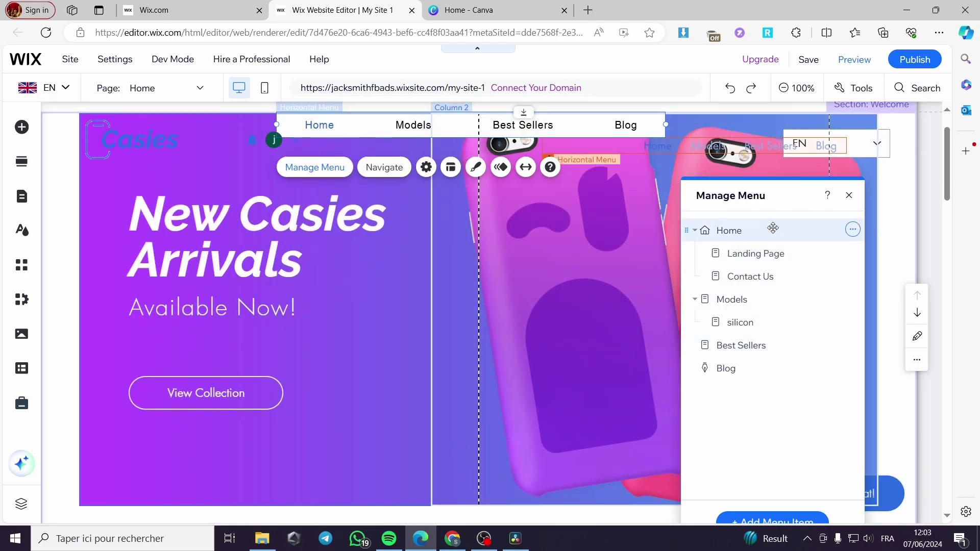
left_click_drag(772, 198, 765, 144)
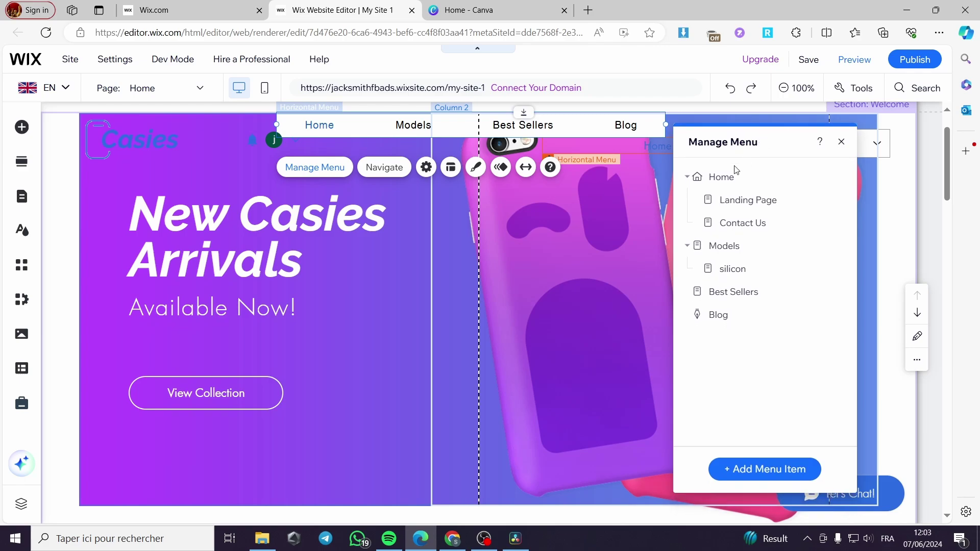
scroll(645, 211, "up", 2)
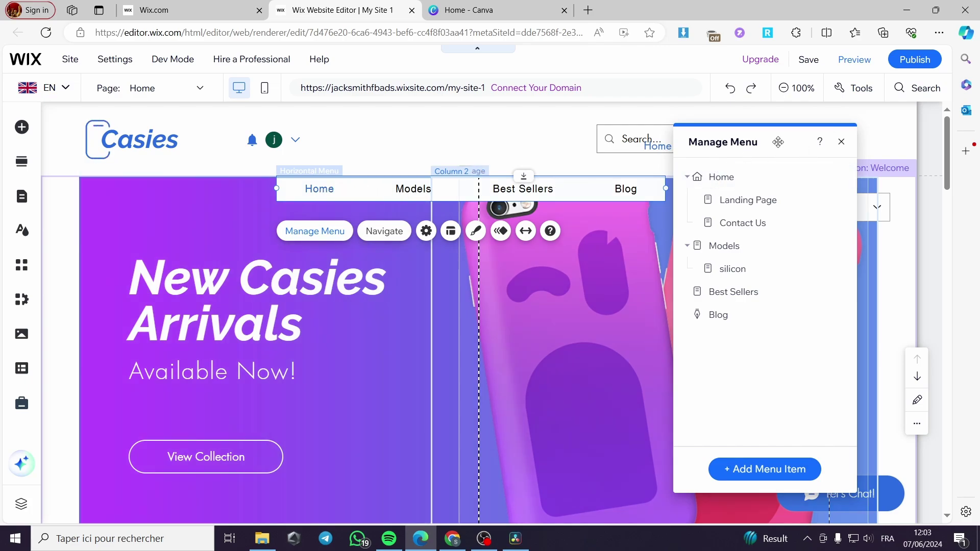
left_click_drag(773, 138, 763, 222)
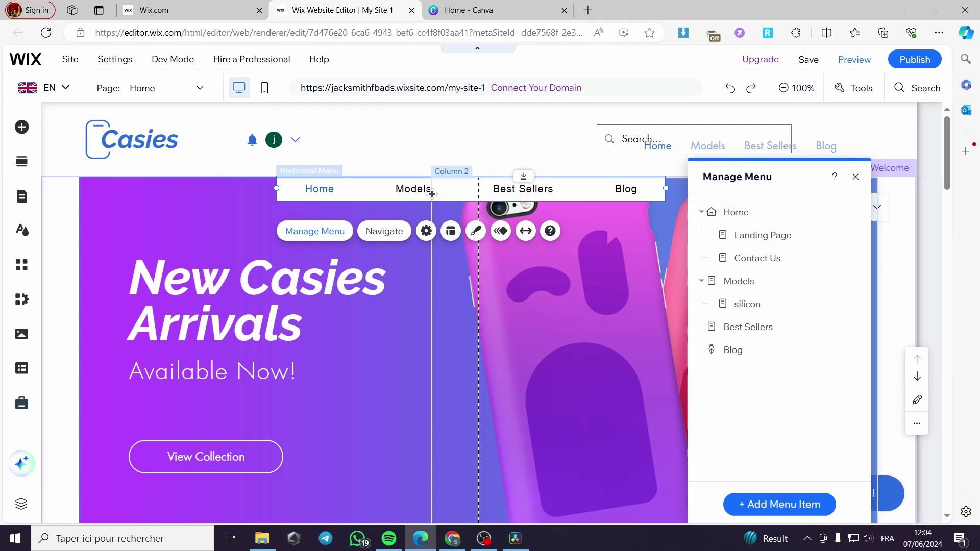
Step: Review the site menu's page structure and the horizontal menu's advanced settings, leaving both unchanged
left_click(22, 203)
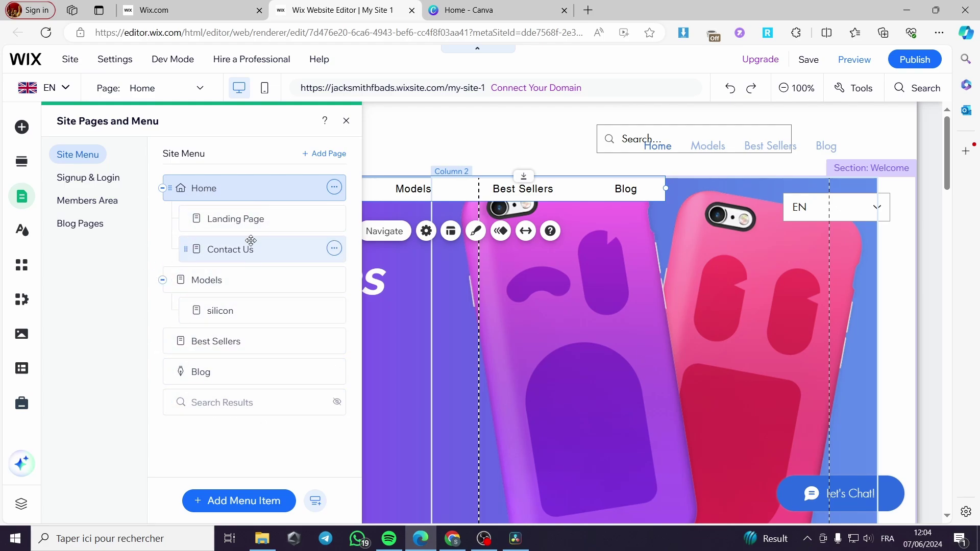
left_click(625, 195)
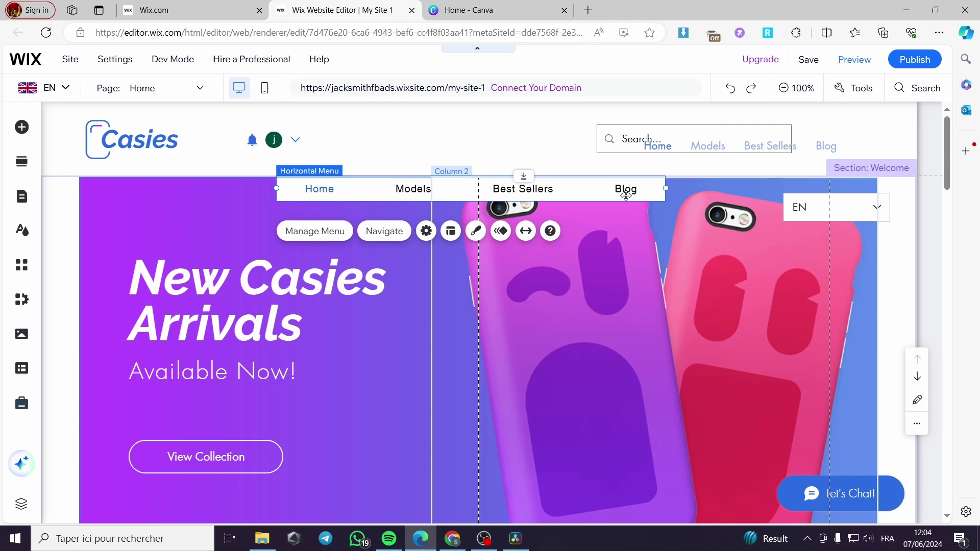
right_click(575, 196)
left_click(571, 184)
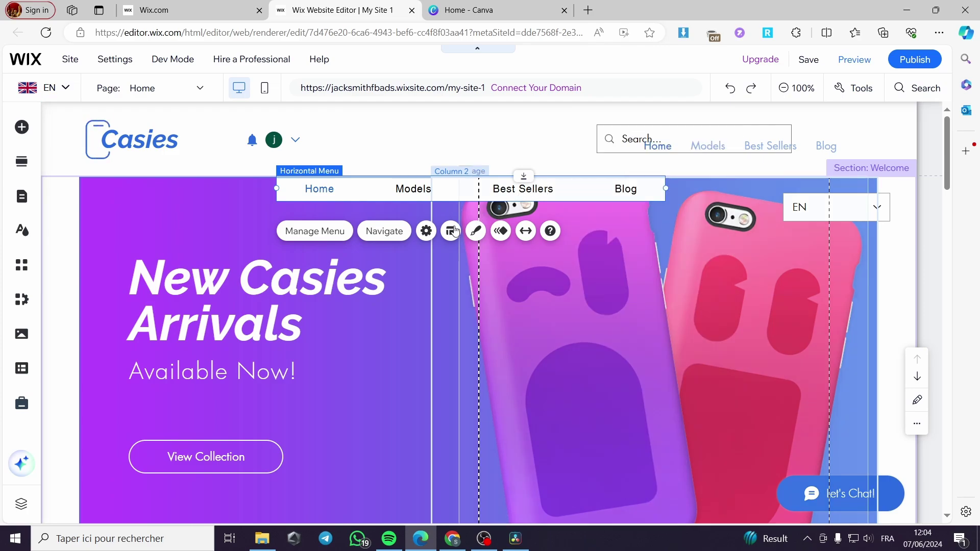
left_click(426, 231)
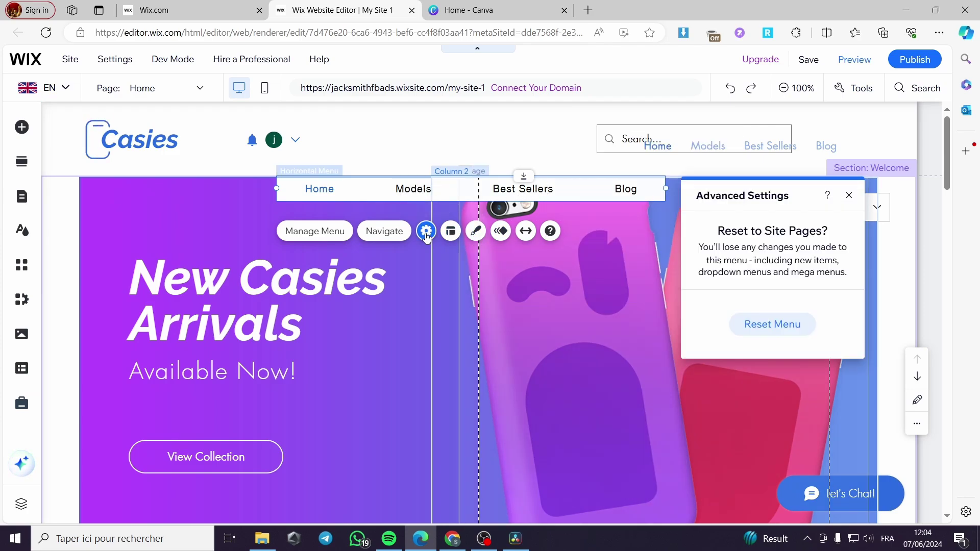
left_click(849, 195)
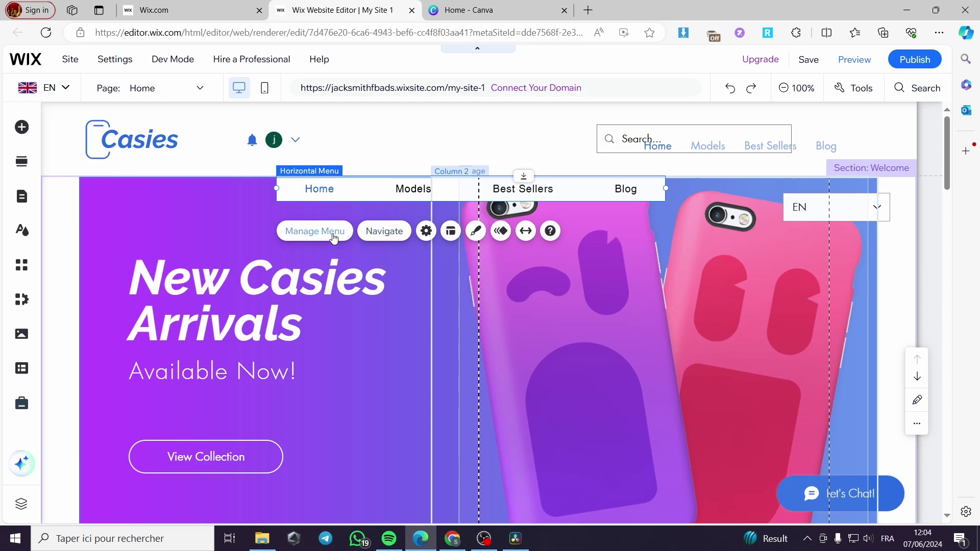
Step: Add a mega menu item to the horizontal menu
left_click(315, 231)
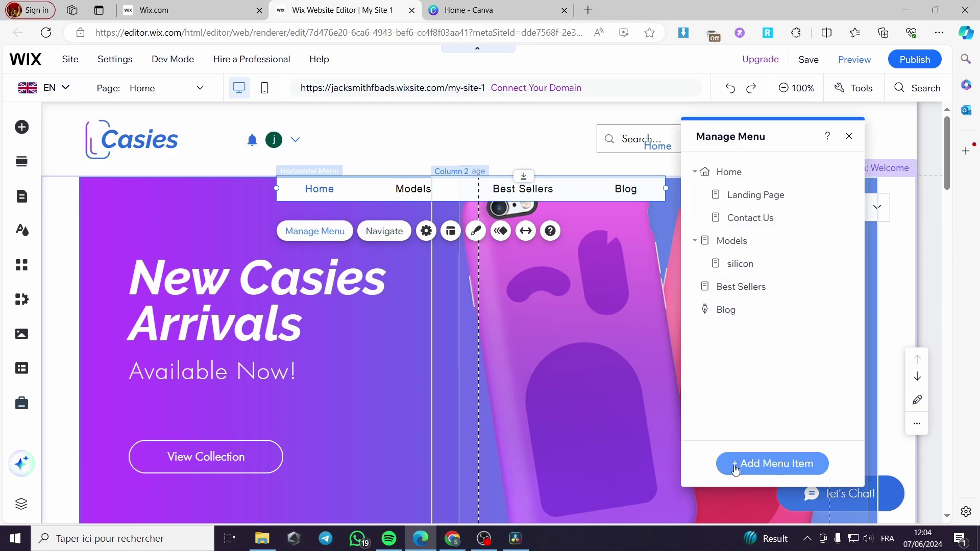
left_click(781, 470)
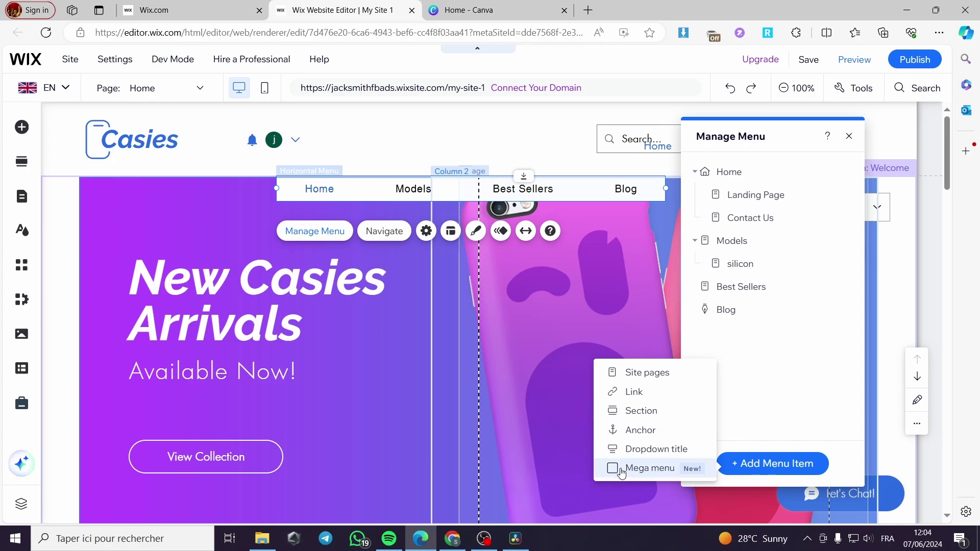
left_click(647, 470)
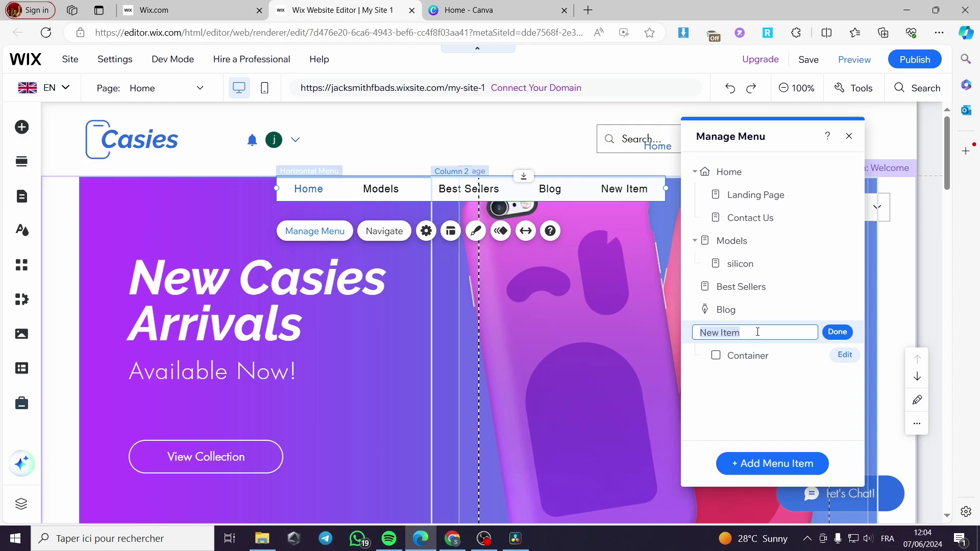
Step: Name the new mega menu item Catalog and confirm the name
type("Cata")
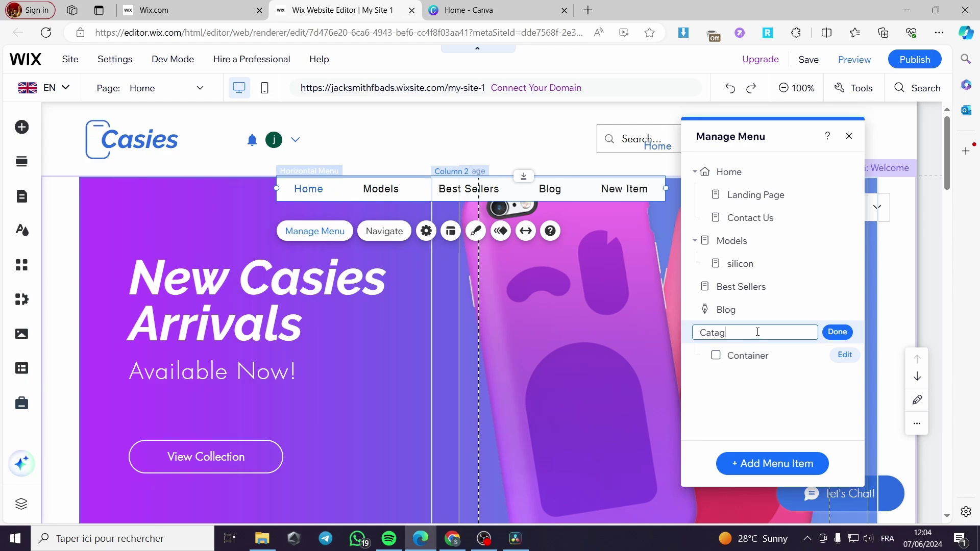
type("log")
left_click(844, 337)
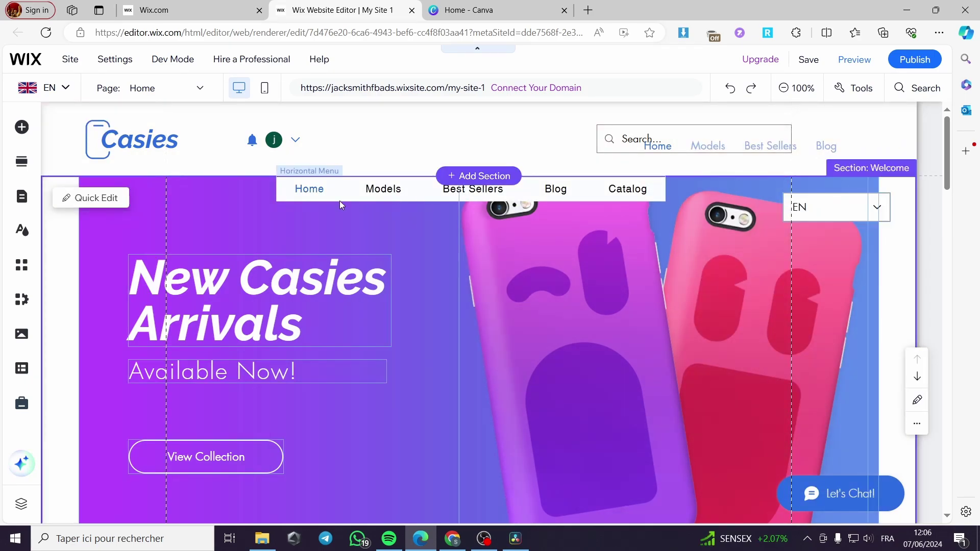
Step: Open the Catalog item's mega menu container for editing and extend its lower edge to make it taller
left_click(316, 197)
left_click(315, 231)
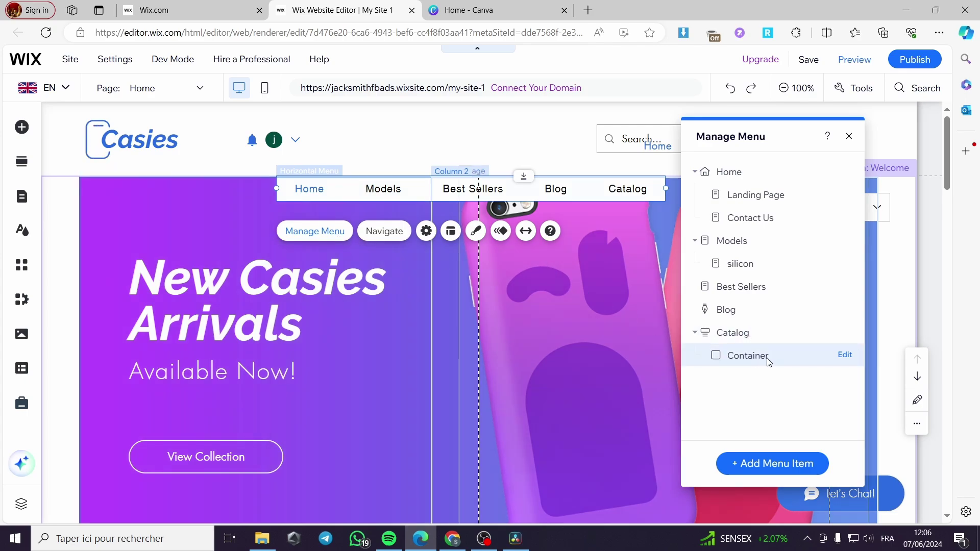
left_click(845, 355)
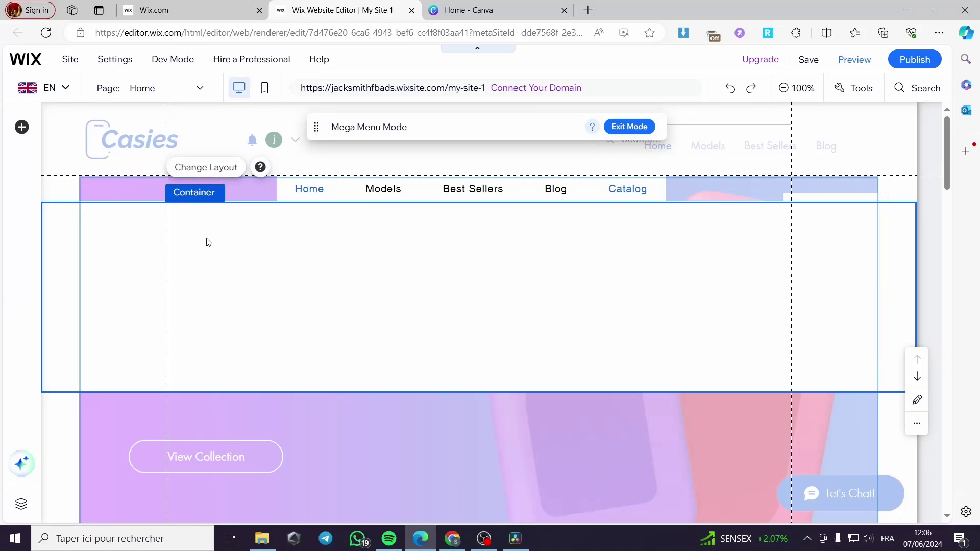
left_click_drag(474, 389, 500, 433)
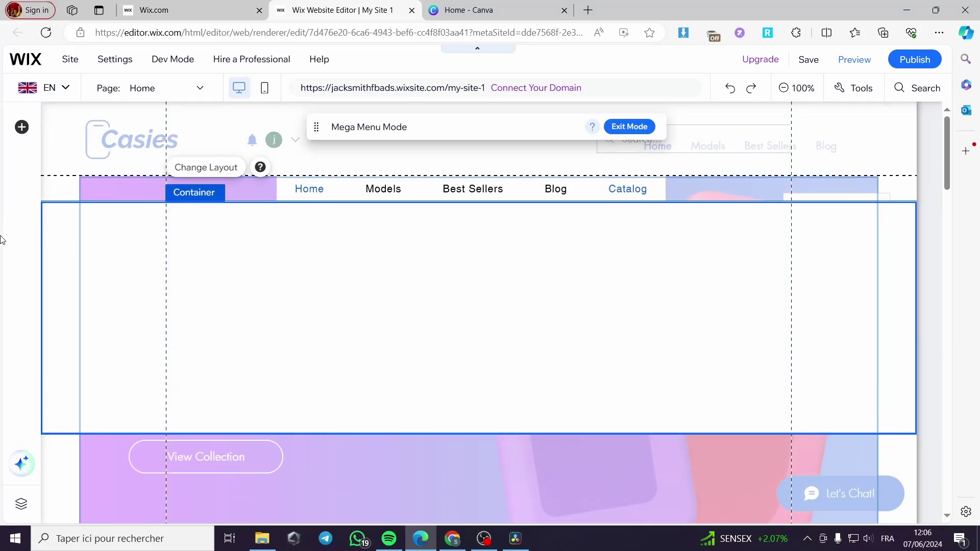
Step: Add the free Wix image of the café interior to the container, scaled down and placed at the container's left gridline
left_click(22, 127)
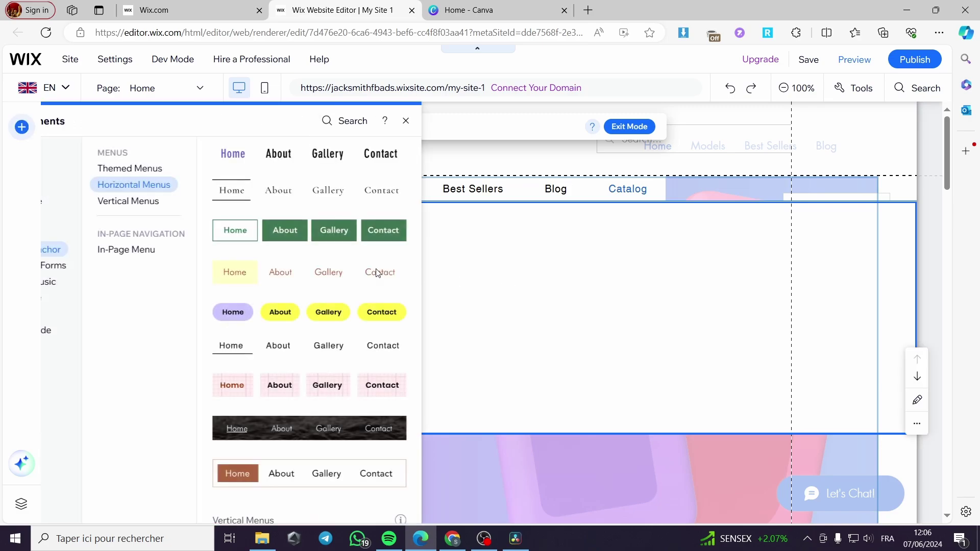
scroll(257, 314, "down", 5)
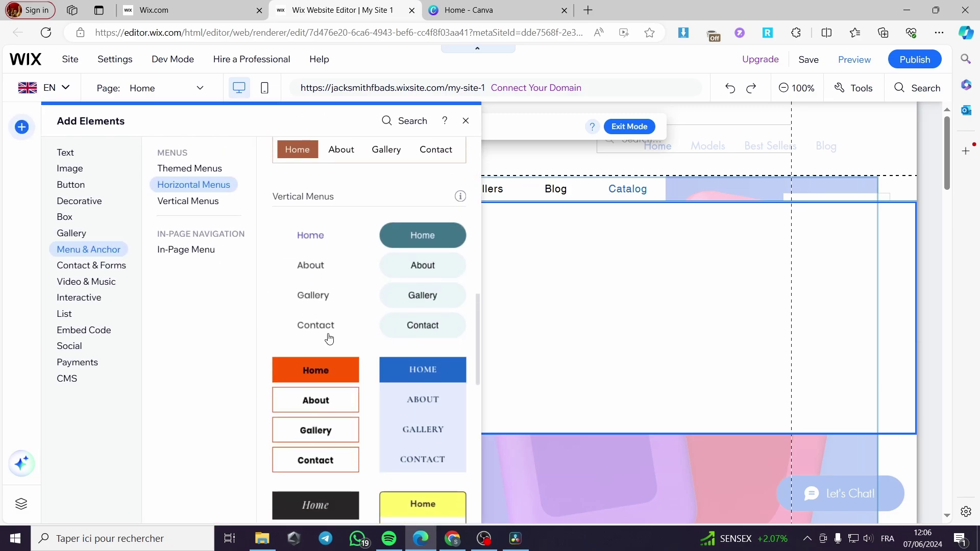
left_click(110, 282)
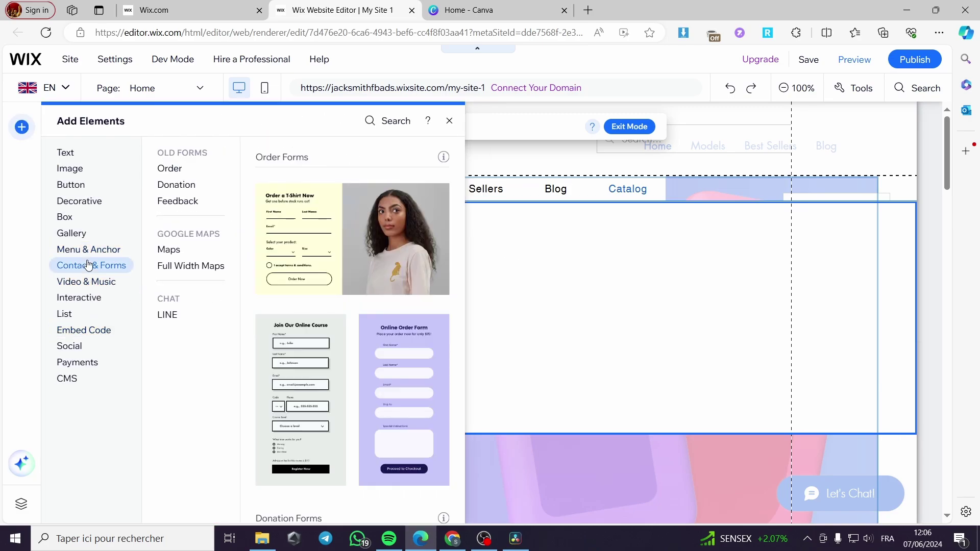
mouse_move(106, 255)
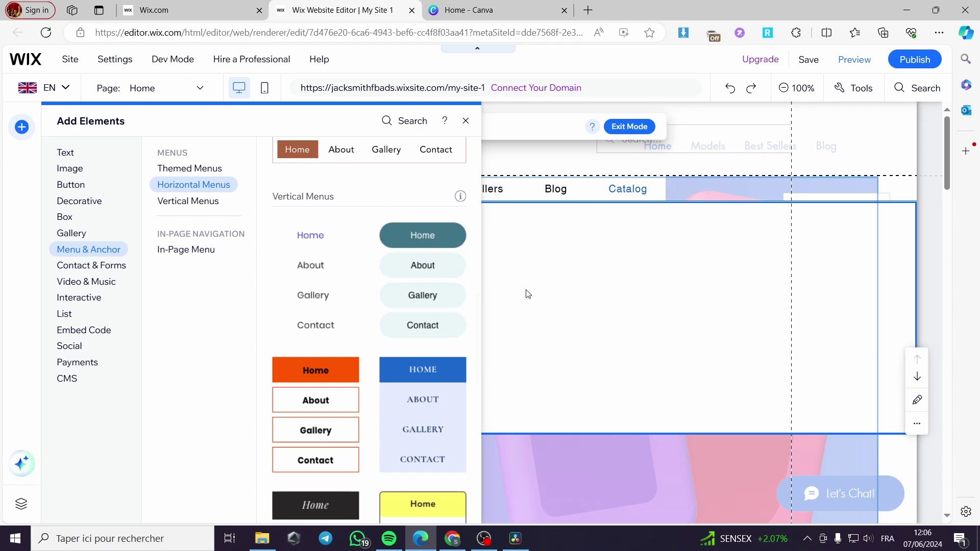
mouse_move(76, 171)
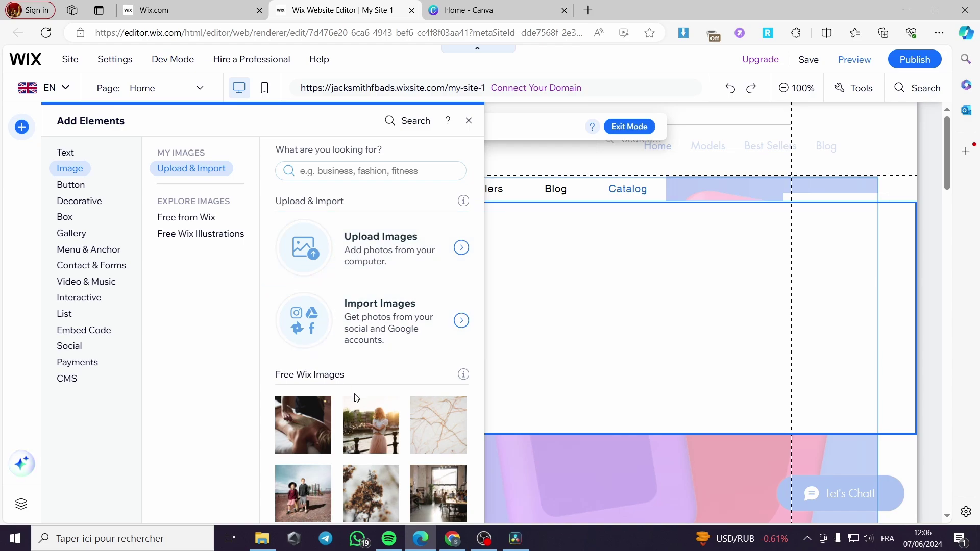
scroll(357, 396, "down", 3)
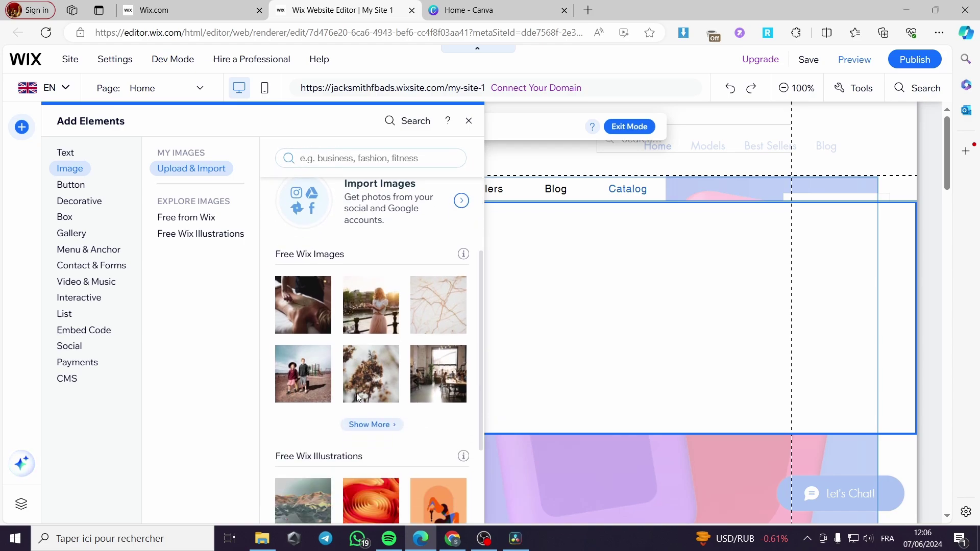
left_click(450, 369)
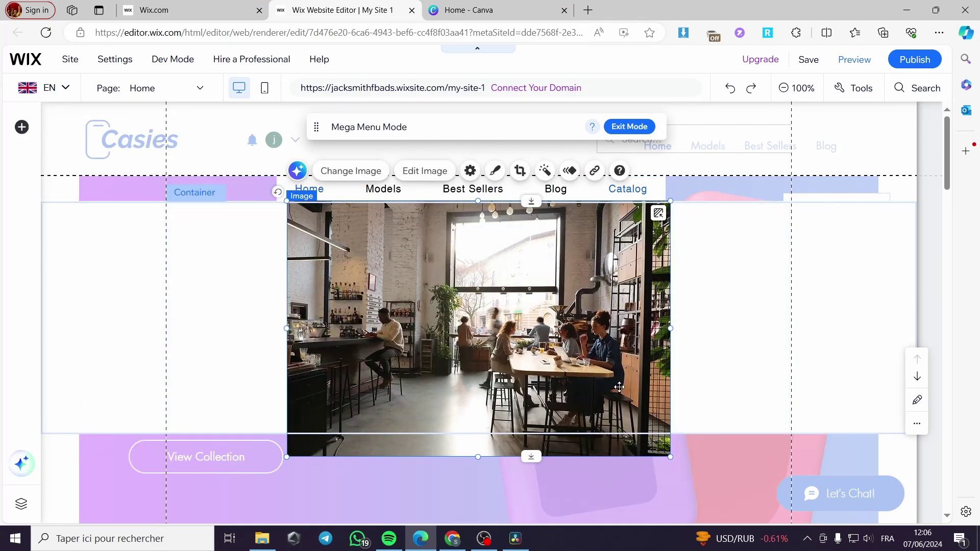
left_click_drag(619, 387, 279, 266)
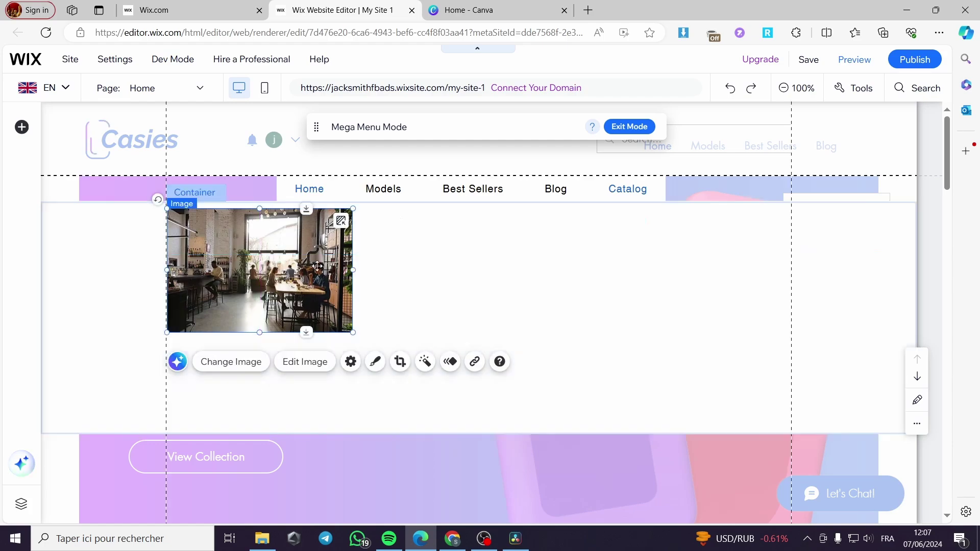
Step: Add the free Wix image of dried flowers to the container, scaled down and placed to the right of the café image
left_click(23, 128)
left_click(70, 184)
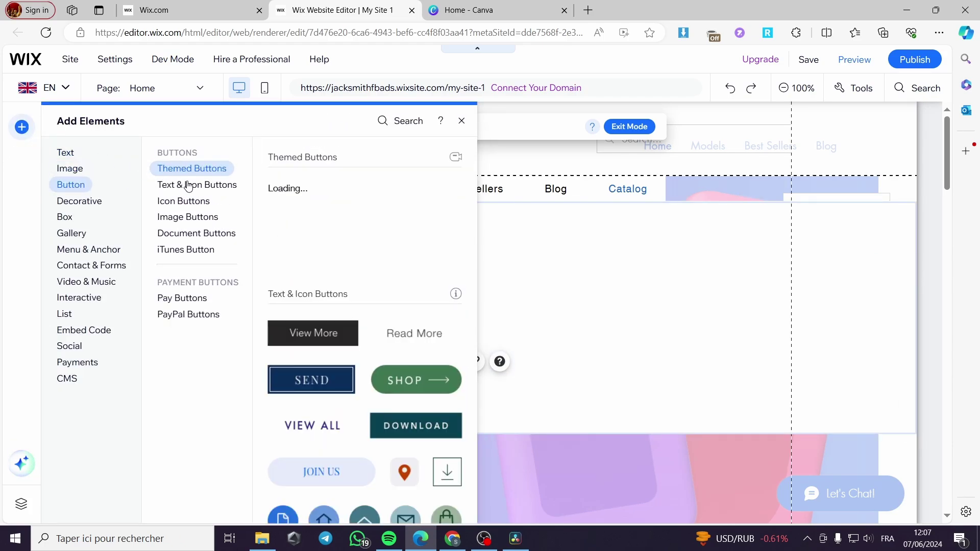
mouse_move(74, 173)
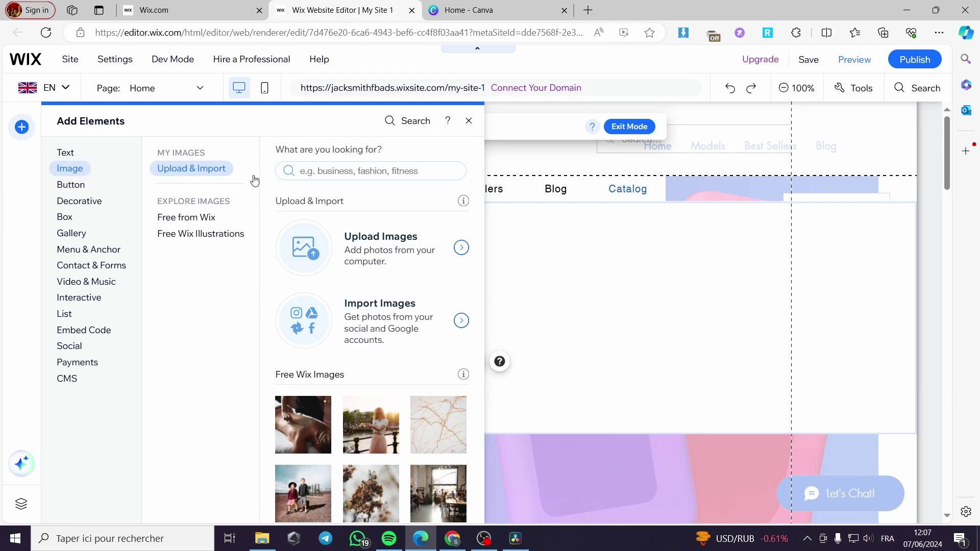
scroll(380, 470, "down", 2)
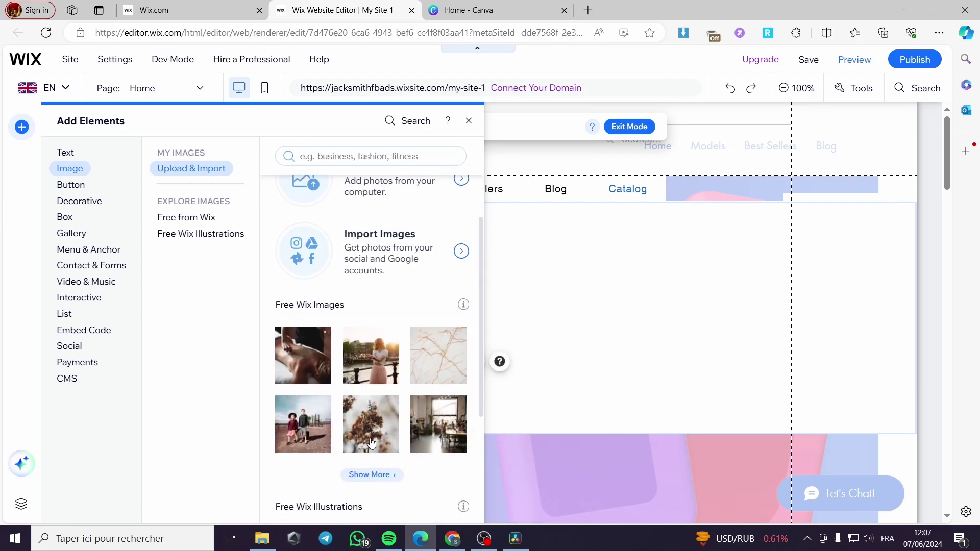
left_click(371, 444)
left_click_drag(589, 357, 566, 258)
left_click_drag(581, 484, 485, 337)
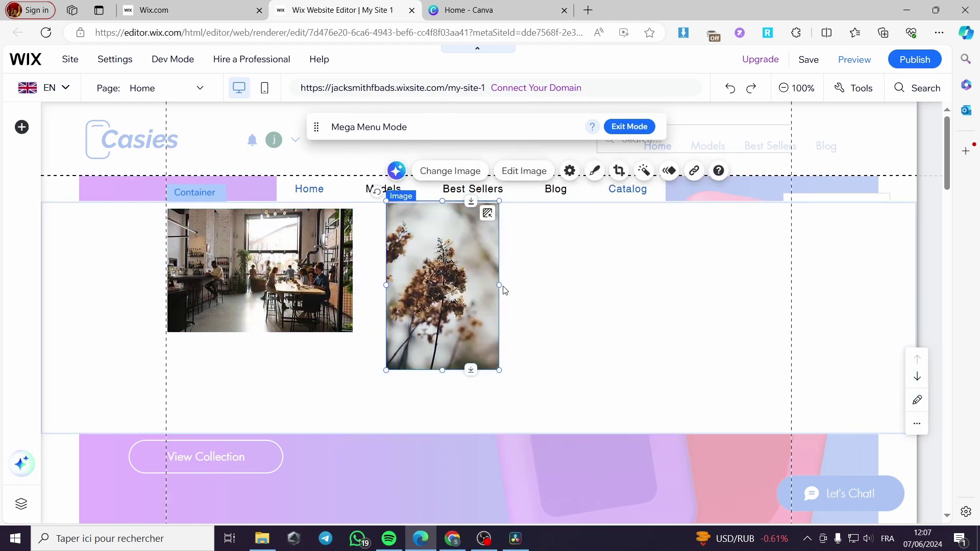
Step: Resize the flower image to 290 px wide, match its height to the café image and align it beside that image
left_click_drag(502, 285, 564, 291)
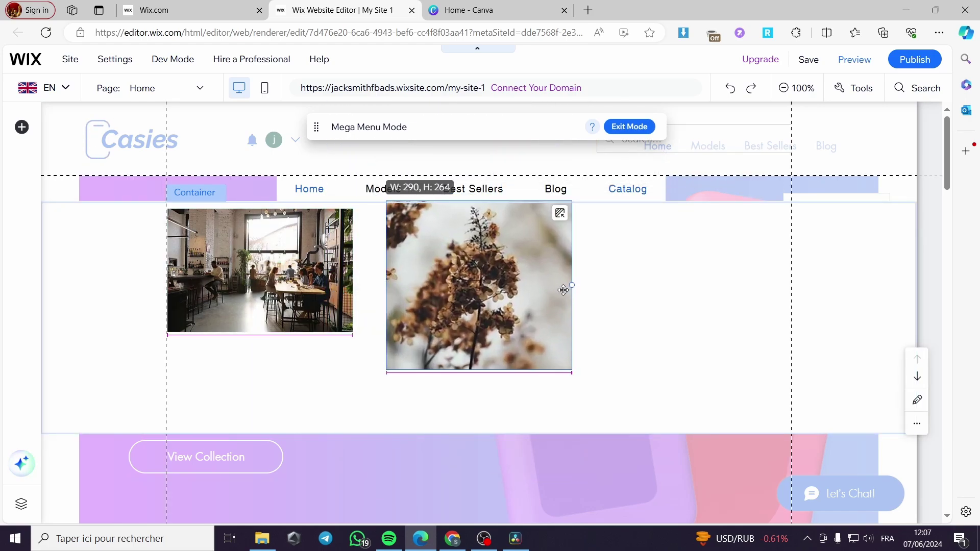
left_click_drag(456, 318, 268, 320)
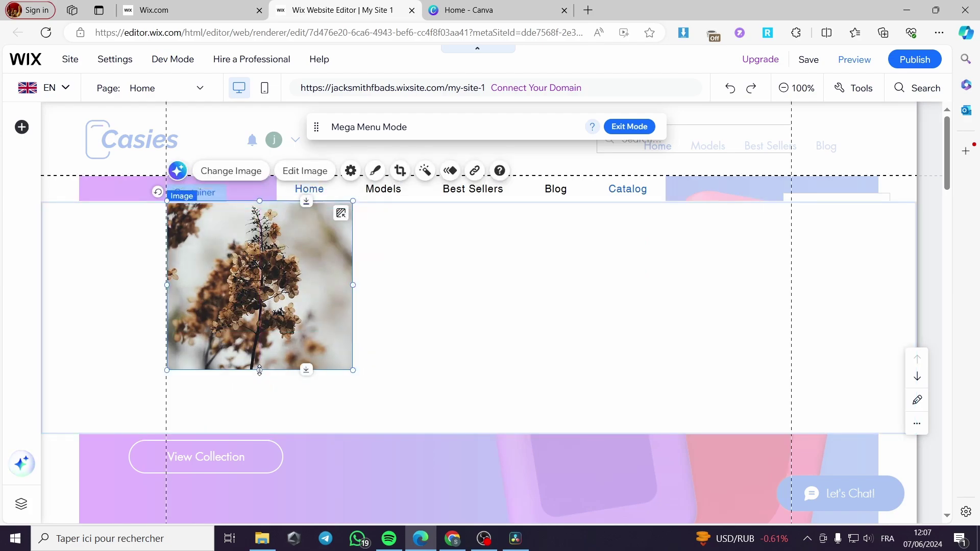
left_click_drag(258, 369, 266, 327)
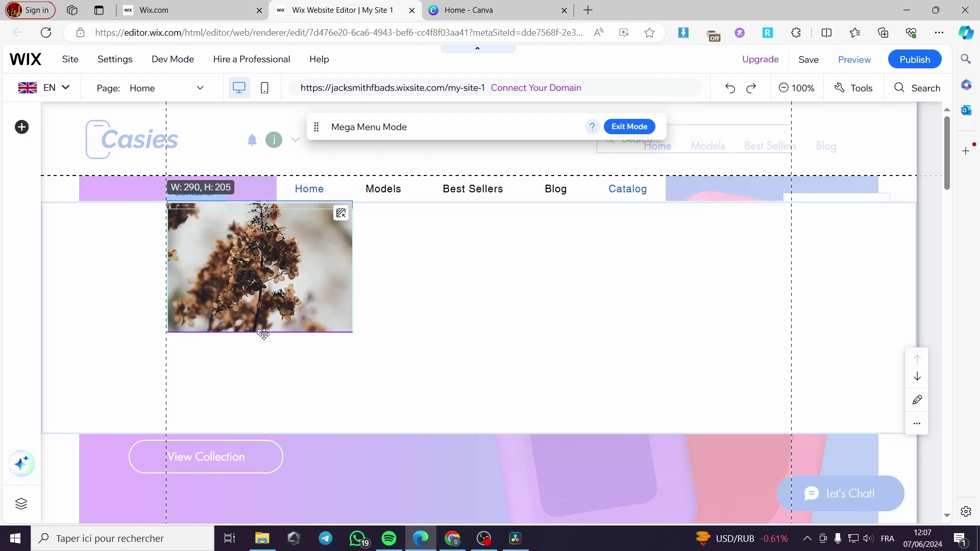
left_click_drag(276, 289, 469, 292)
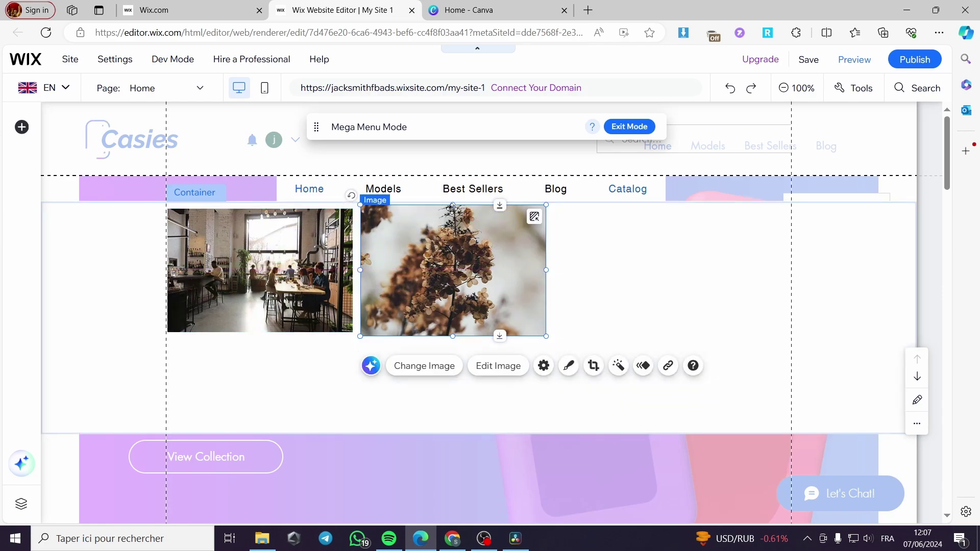
left_click_drag(453, 204, 453, 209)
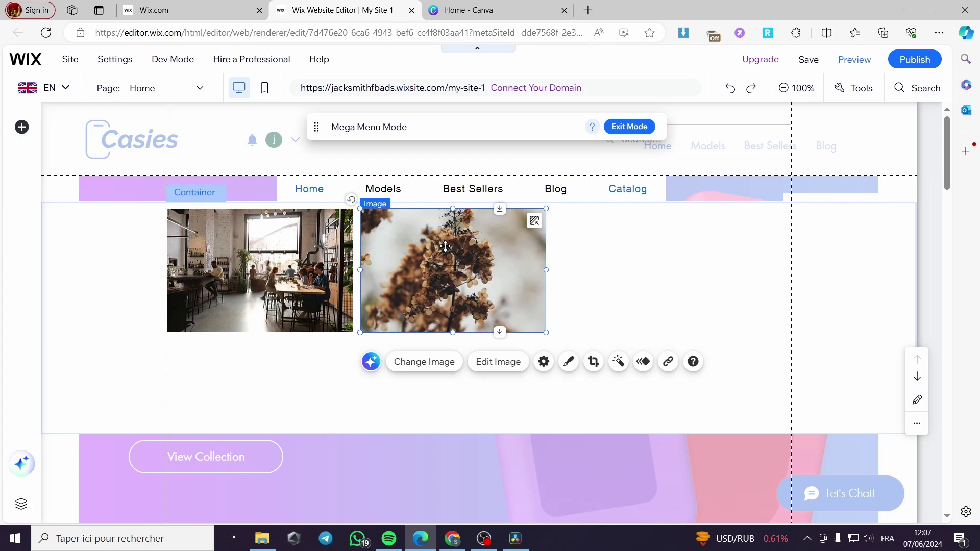
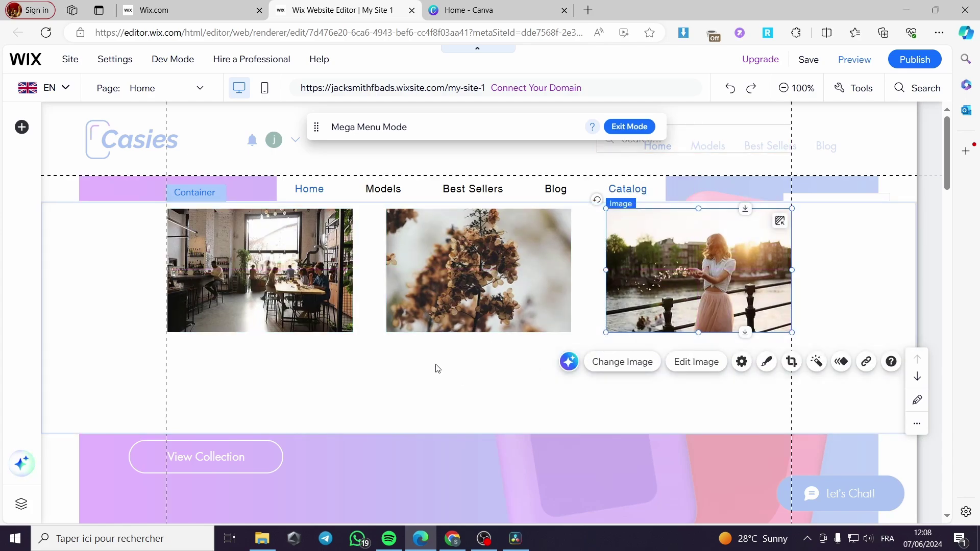
Step: Add a Helvetica Light paragraph to the container beneath the café image
left_click(438, 369)
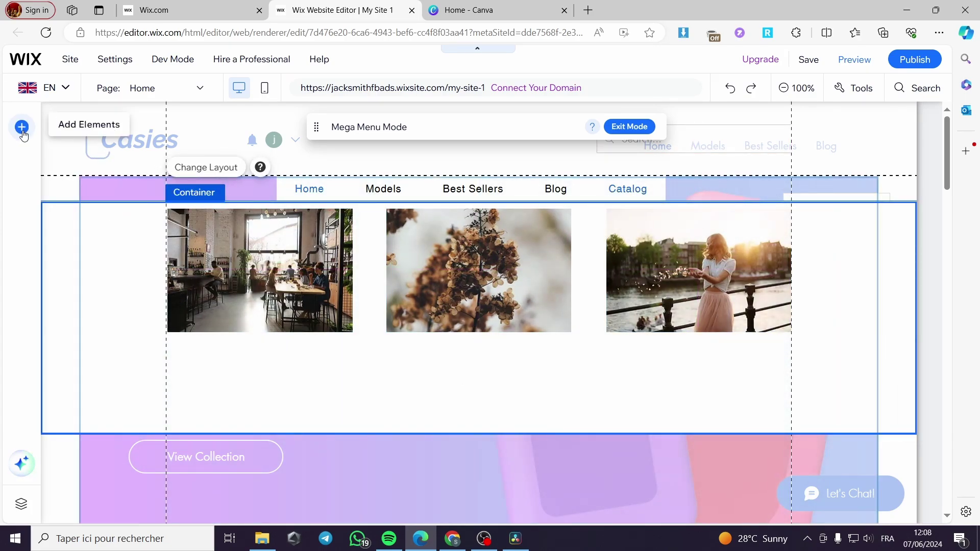
left_click(22, 128)
mouse_move(70, 155)
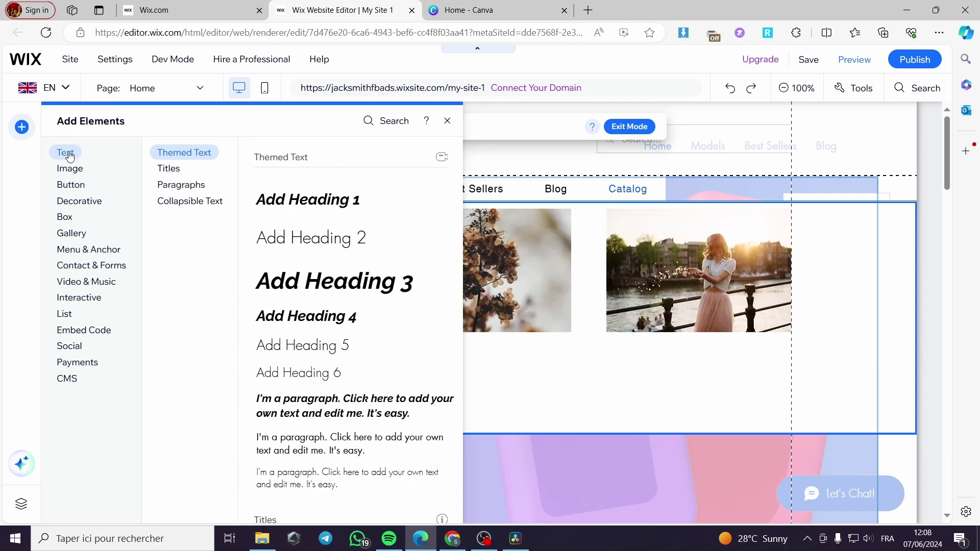
mouse_move(180, 176)
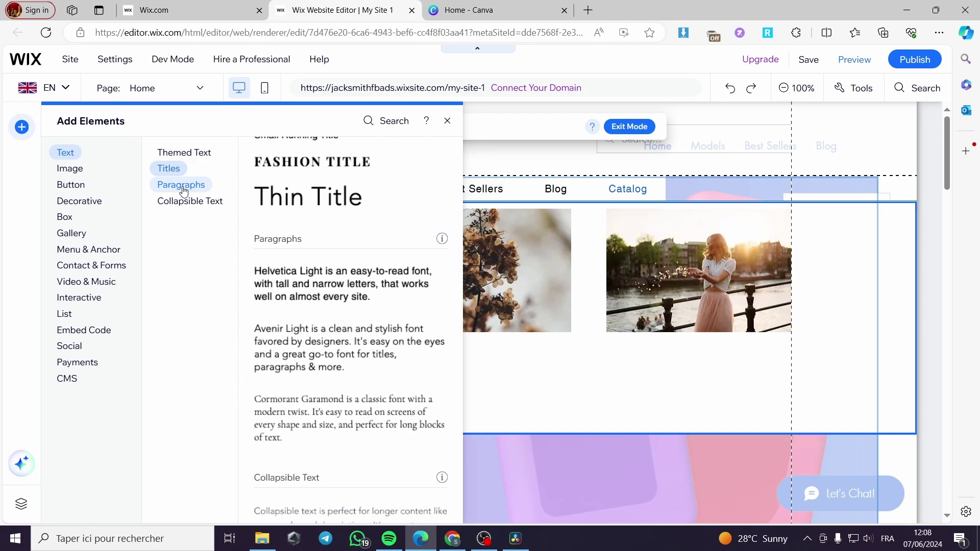
left_click_drag(306, 254, 275, 378)
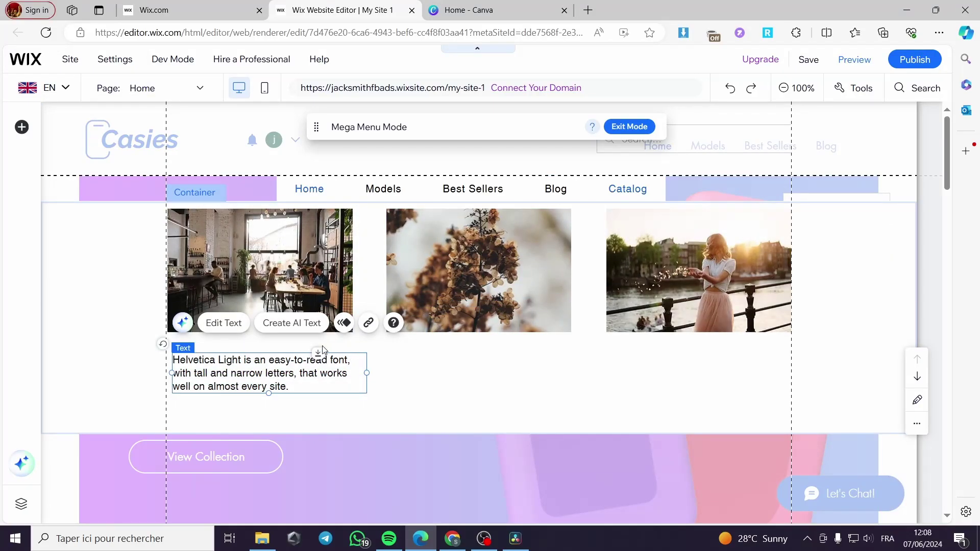
left_click(343, 324)
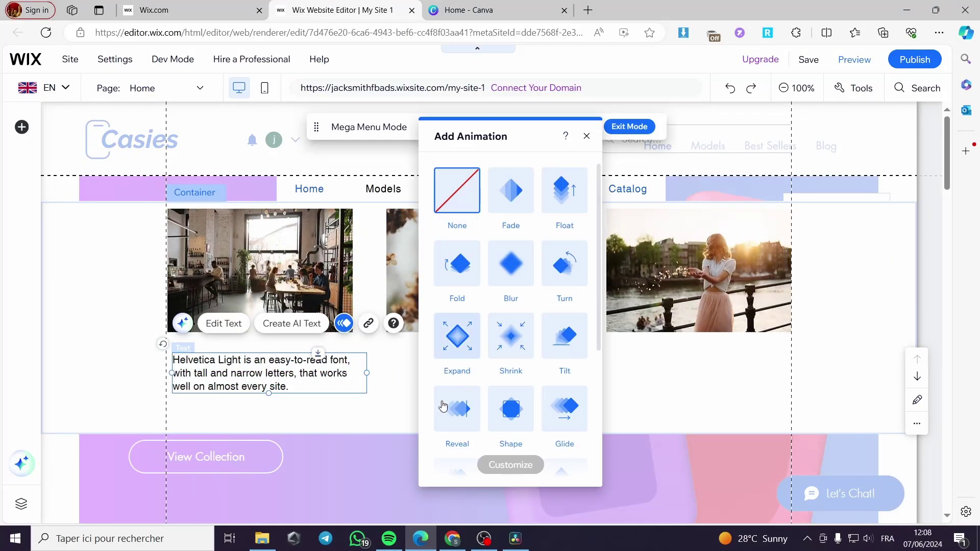
left_click(385, 437)
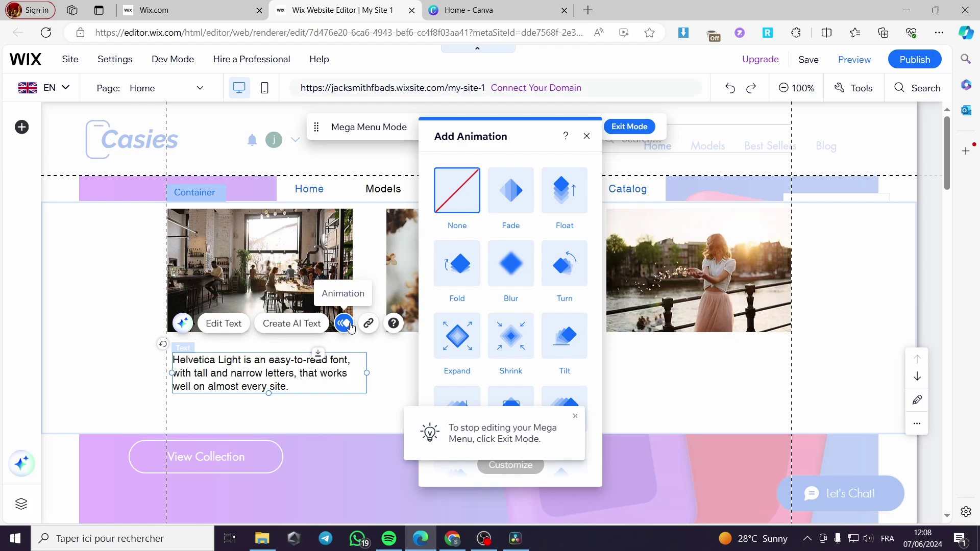
left_click(349, 325)
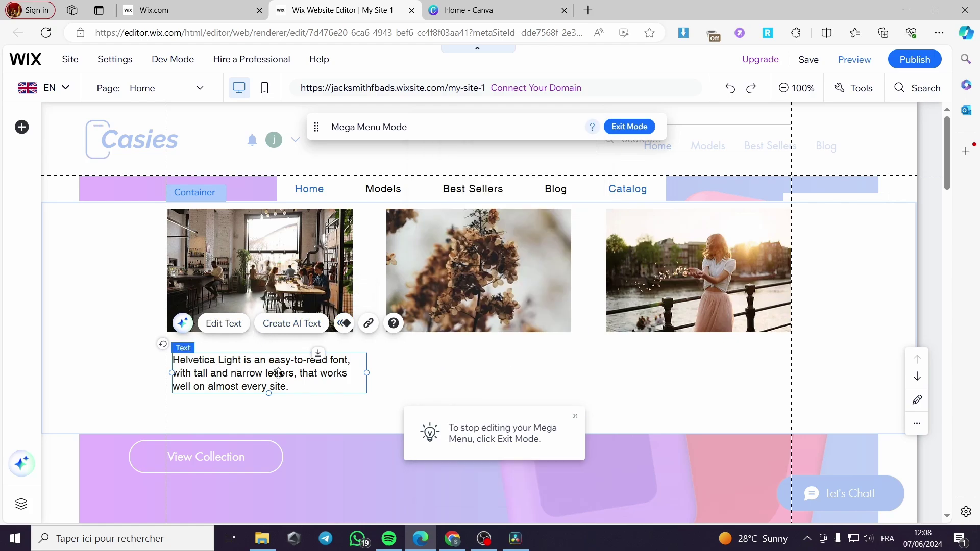
Step: Duplicate the paragraph, place the copy beneath the flower image and align the original with the café image's left edge
left_click_drag(268, 368, 291, 363)
right_click(291, 363)
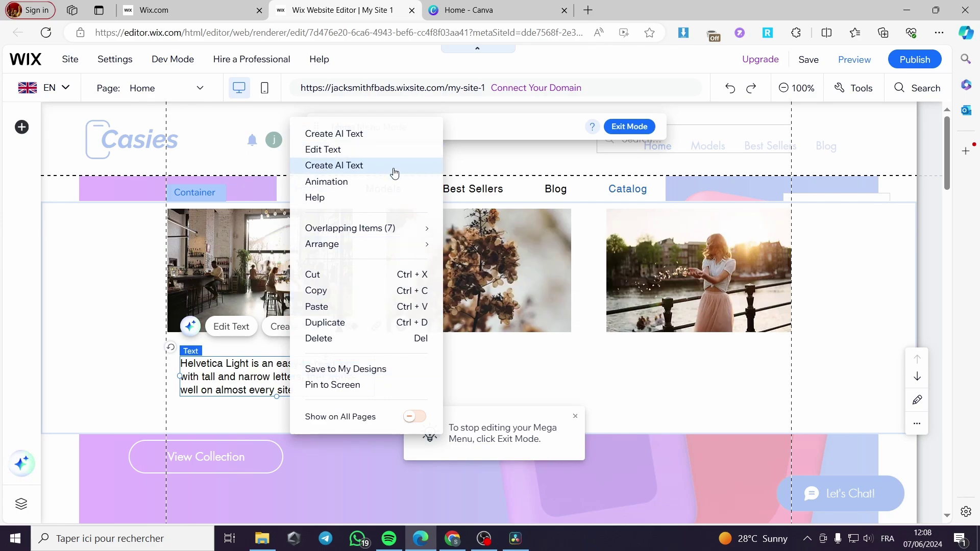
left_click(366, 323)
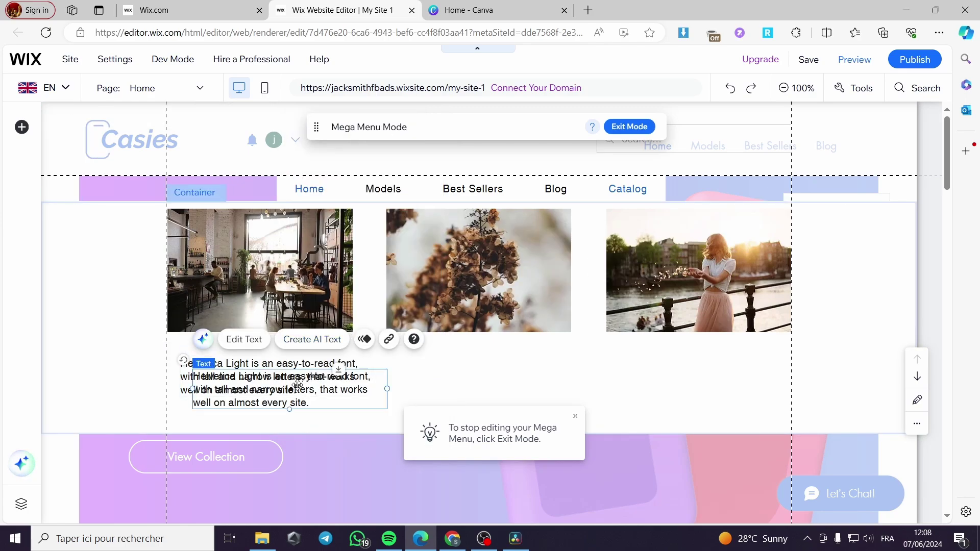
left_click_drag(297, 384, 486, 366)
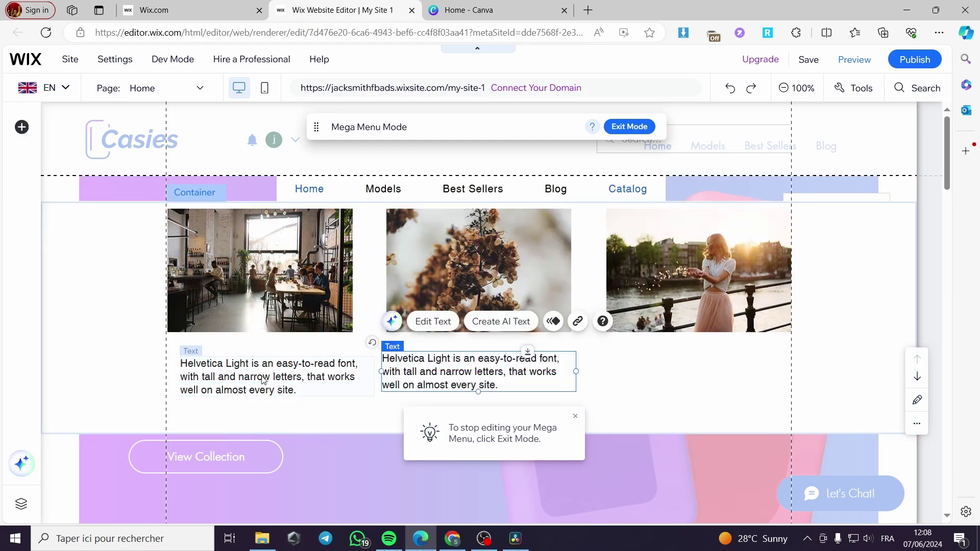
left_click_drag(261, 376, 249, 366)
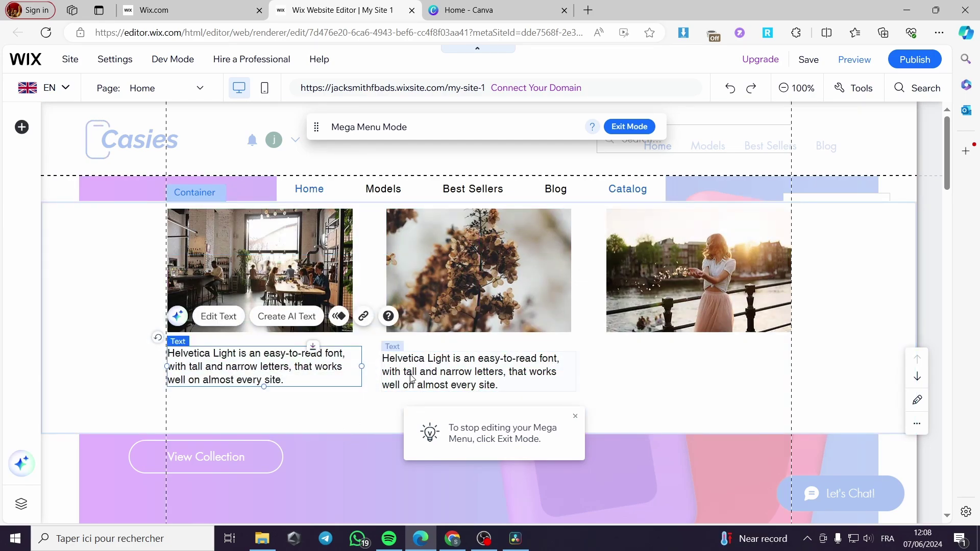
Step: Duplicate the middle paragraph, place the copy beneath the woman image and level the middle paragraph with the café paragraph
left_click(506, 360)
right_click(508, 343)
left_click(536, 322)
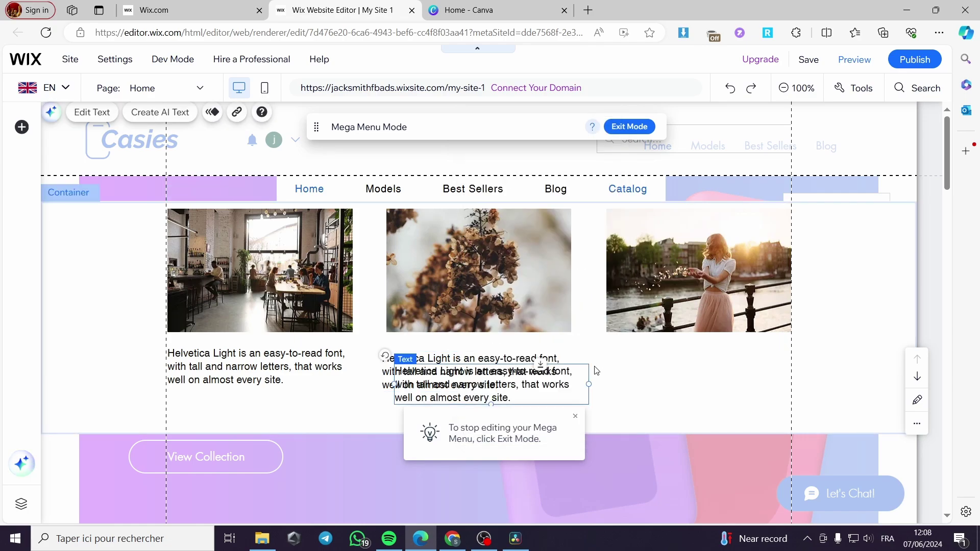
left_click_drag(665, 364, 699, 363)
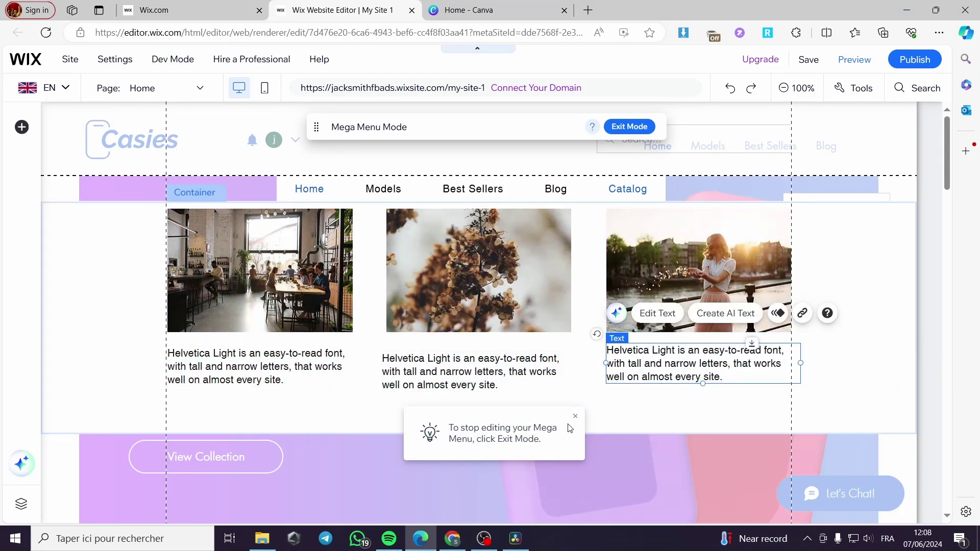
left_click(575, 418)
left_click_drag(490, 378, 493, 377)
left_click(357, 405)
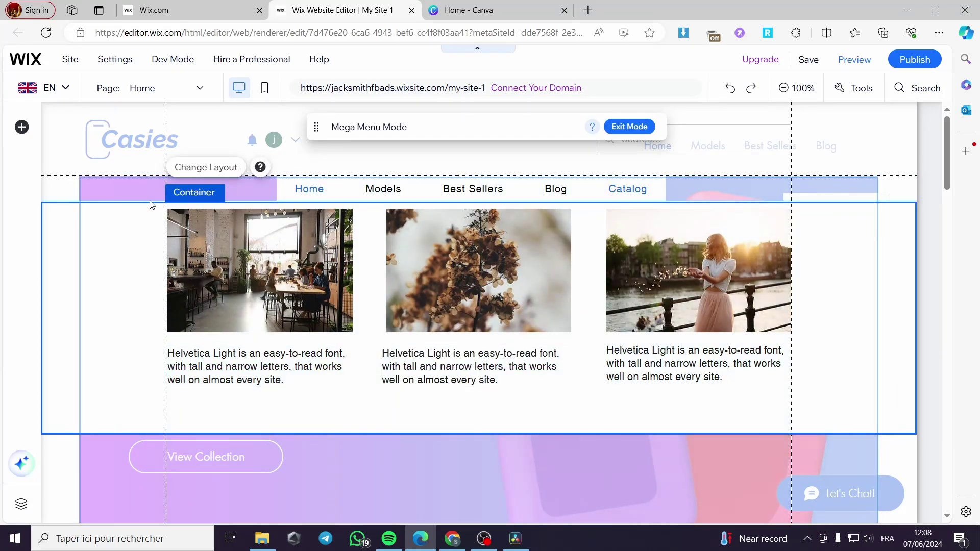
Step: Add the solid blue themed button to the container directly beneath the café paragraph, flush with its left edge
left_click(21, 127)
left_click(74, 201)
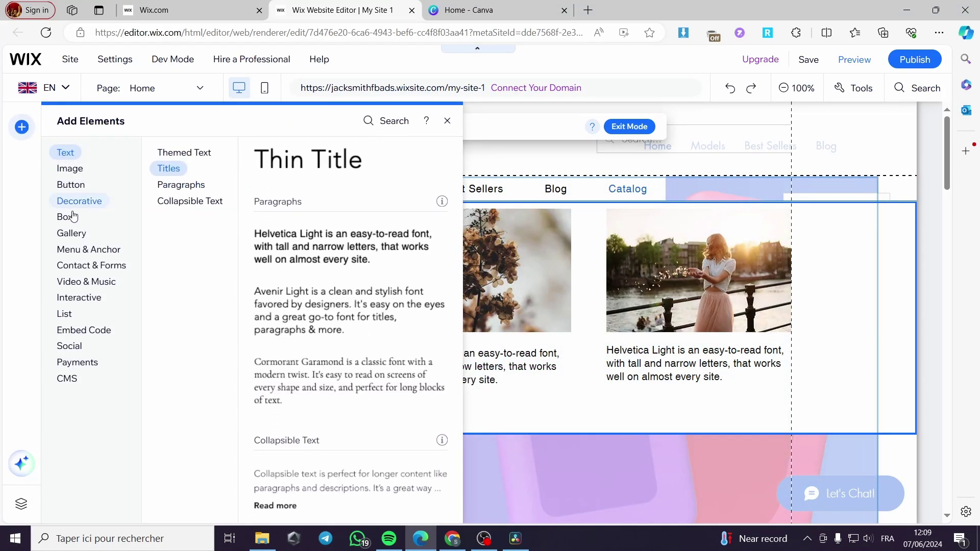
left_click(71, 183)
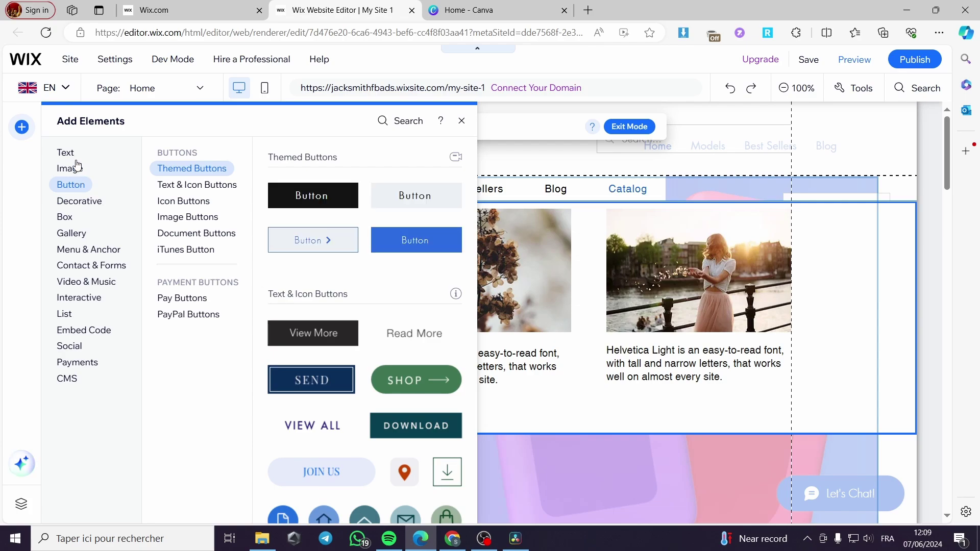
left_click(75, 170)
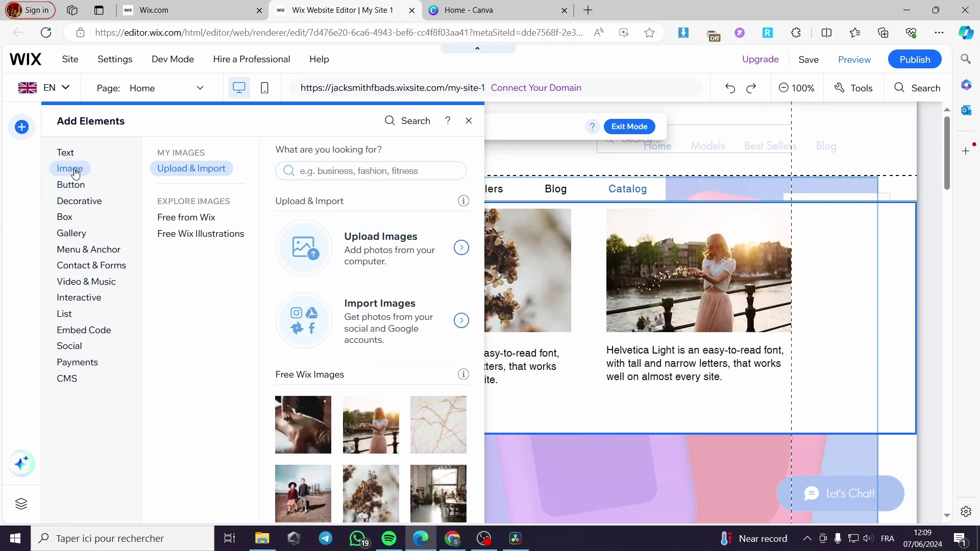
left_click(70, 184)
left_click(222, 185)
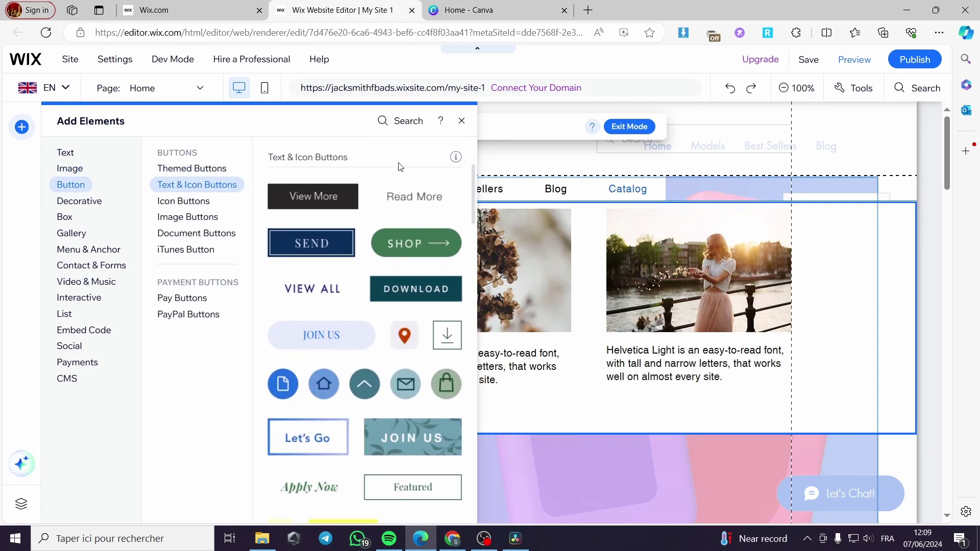
scroll(393, 204, "up", 3)
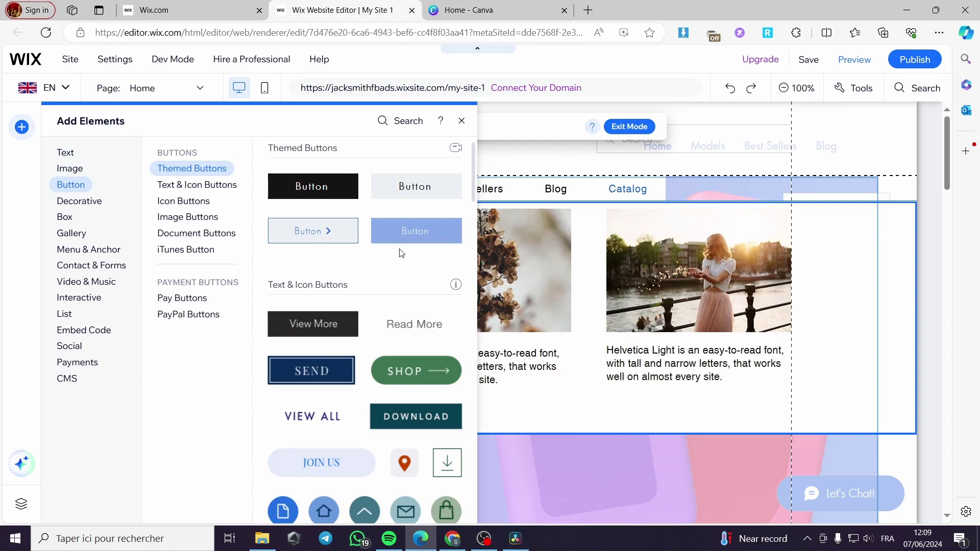
left_click_drag(415, 231, 209, 404)
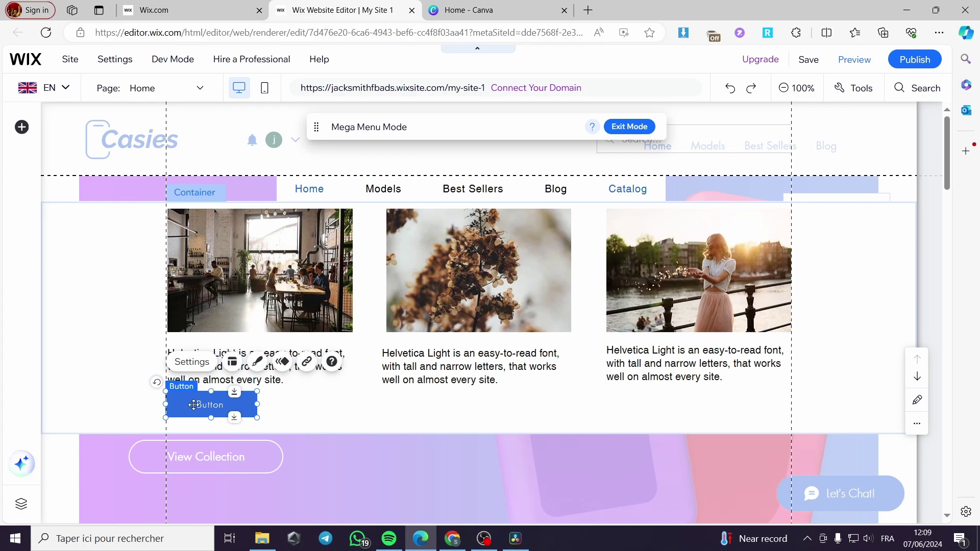
Step: Make two duplicates of the blue button and place them beneath the middle and right paragraphs
right_click(193, 404)
left_click(256, 353)
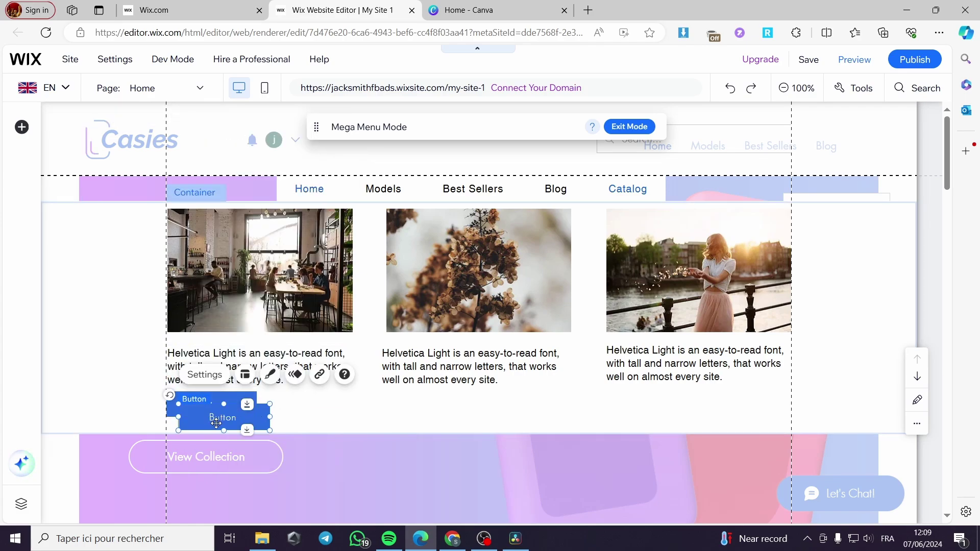
left_click_drag(216, 422, 462, 410)
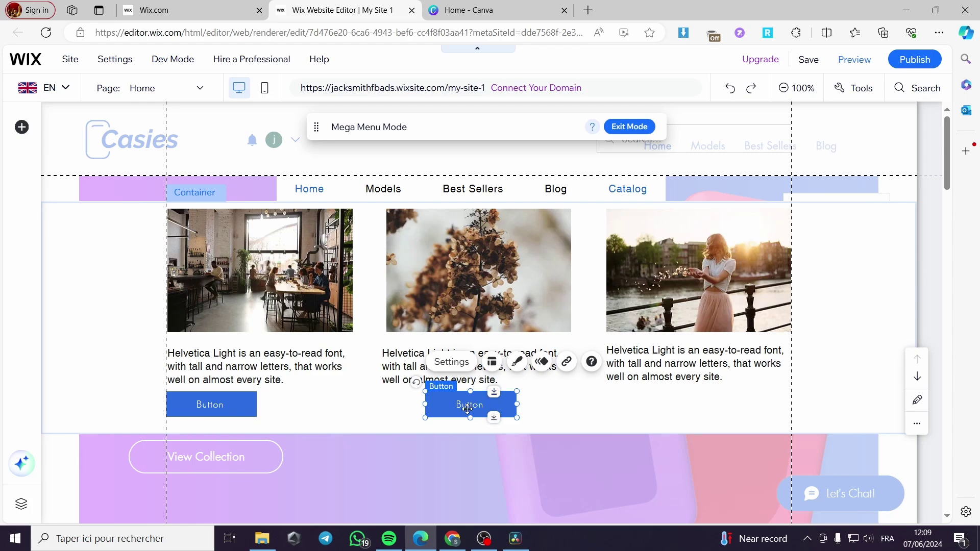
right_click(468, 409)
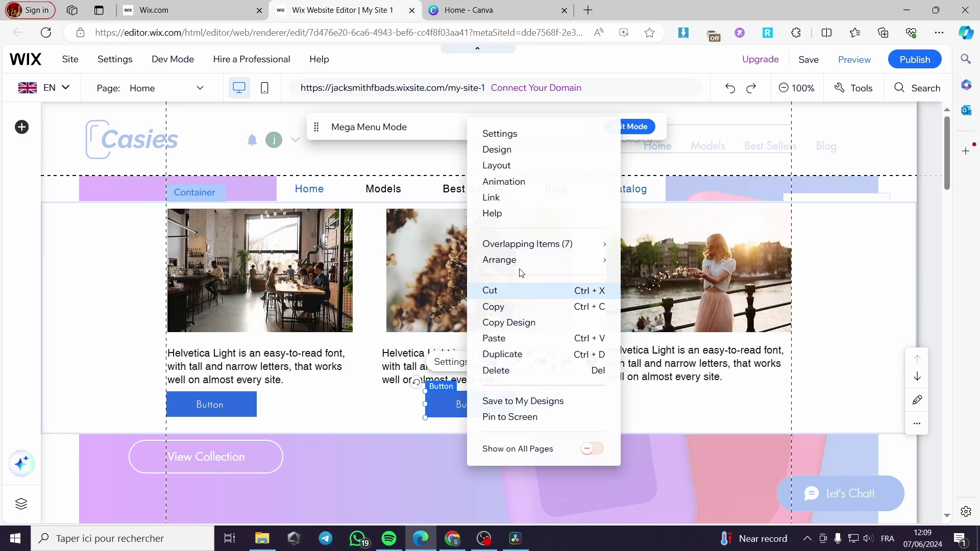
left_click(502, 345)
left_click_drag(471, 414, 711, 405)
Step: Shift the middle button slightly right beneath its paragraph and align the café column's button with the café image's left edge
left_click_drag(219, 406, 264, 404)
left_click_drag(467, 407, 475, 407)
left_click(294, 404)
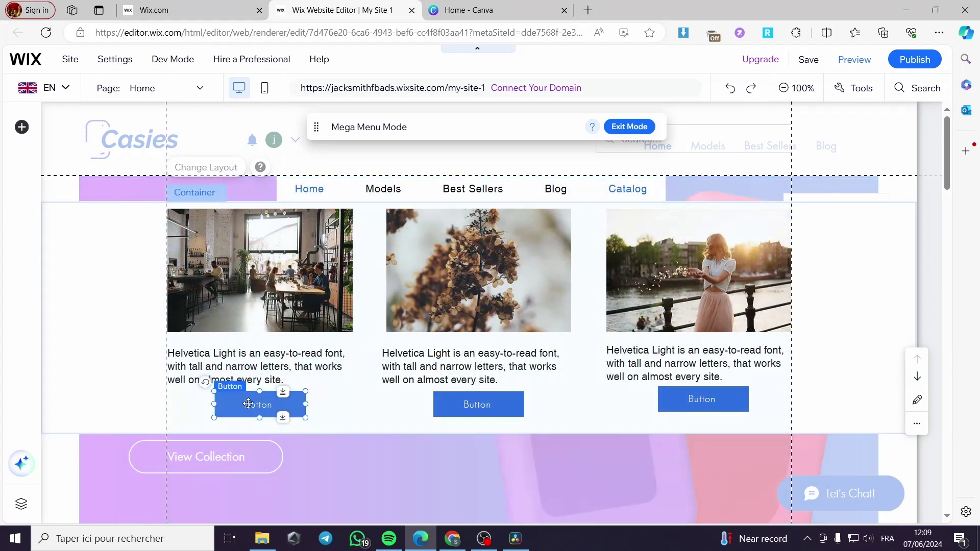
left_click(248, 404)
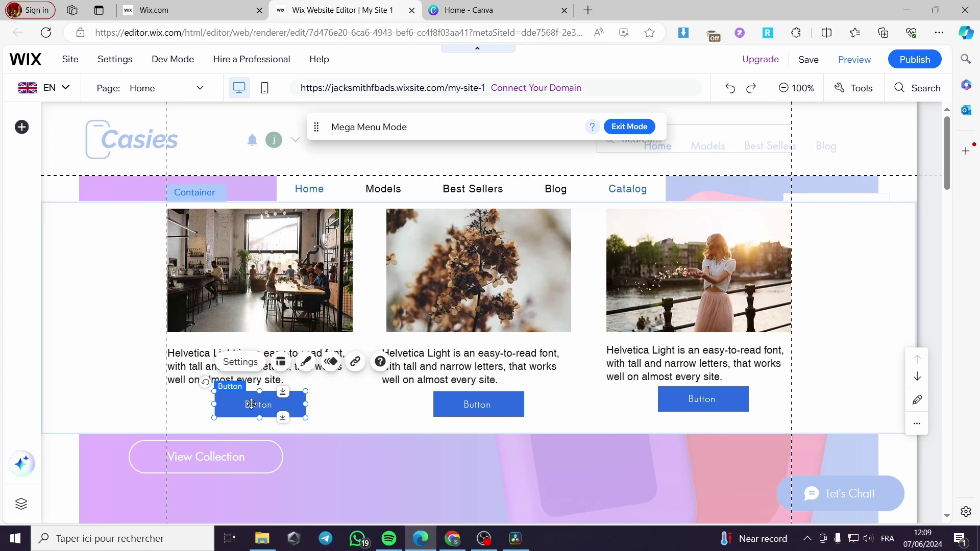
left_click_drag(251, 404, 216, 404)
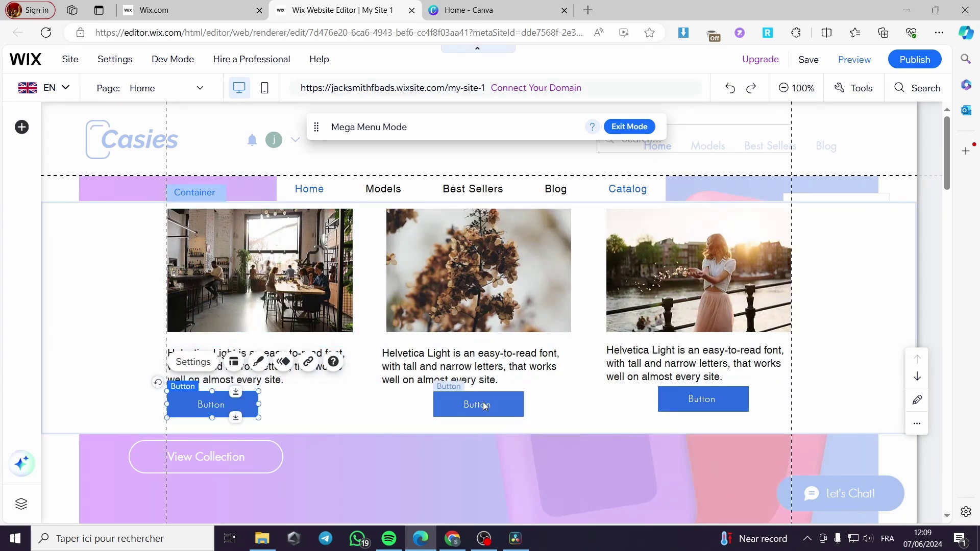
left_click(485, 407)
scroll(611, 303, "down", 1)
scroll(623, 293, "up", 1)
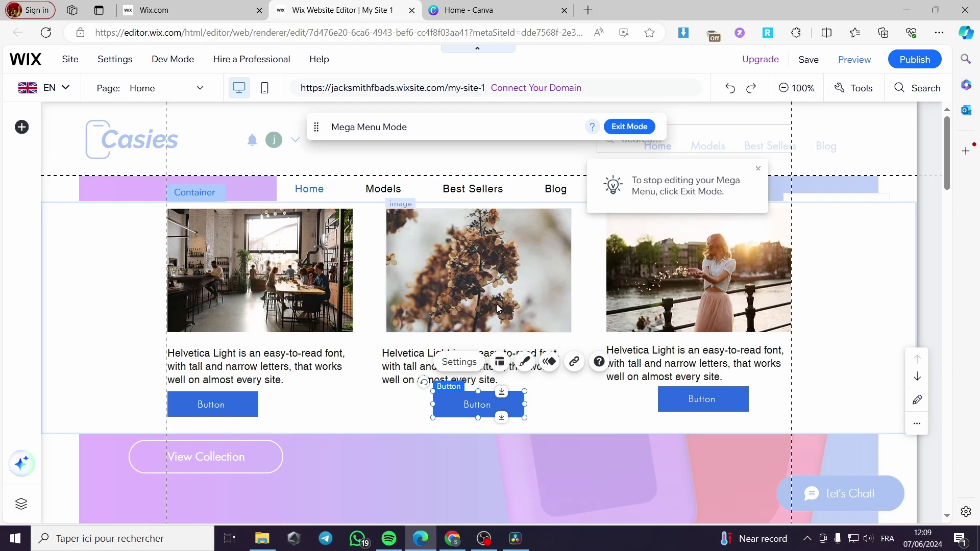
Step: Extend the mega menu container downward to make room for a further row of content beneath the buttons
left_click(508, 430)
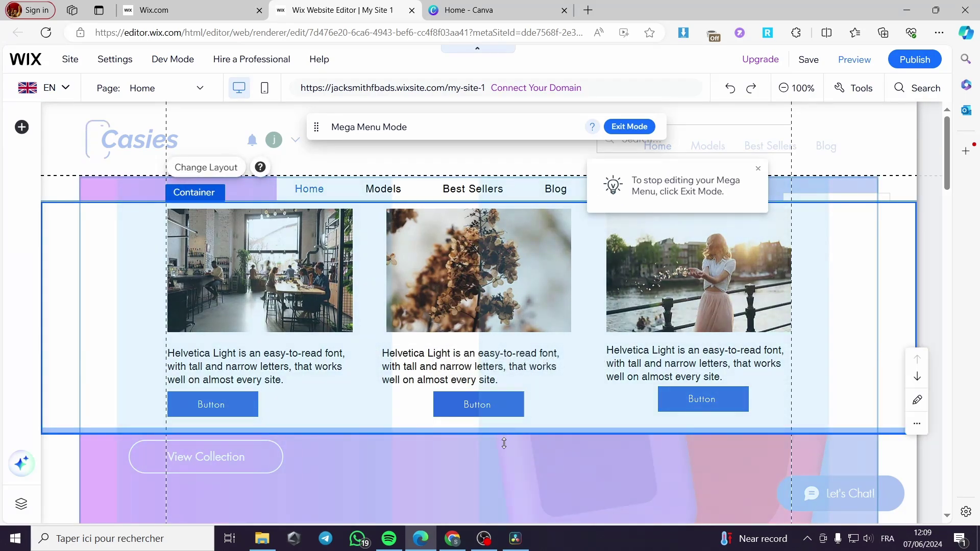
left_click_drag(508, 430, 488, 463)
scroll(489, 467, "down", 3)
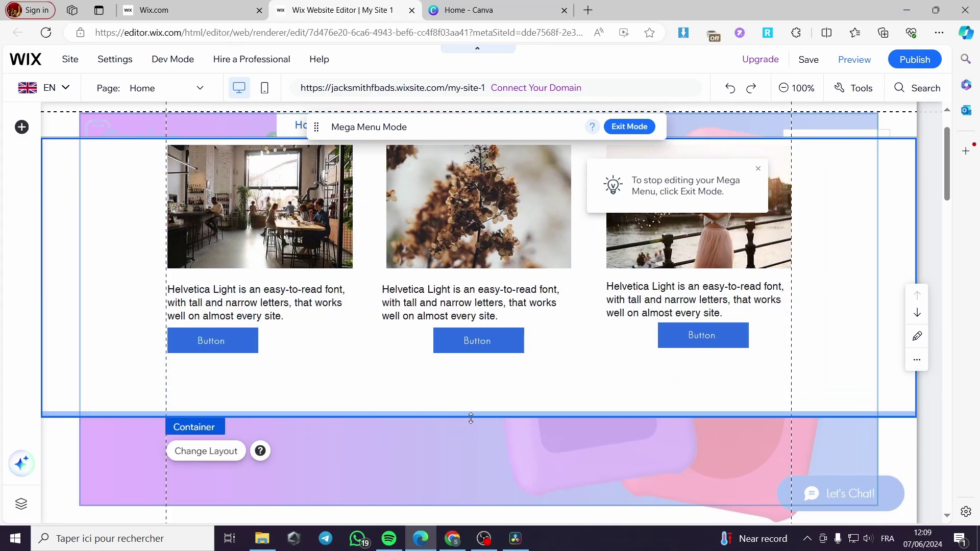
left_click_drag(470, 415, 472, 483)
scroll(464, 449, "down", 3)
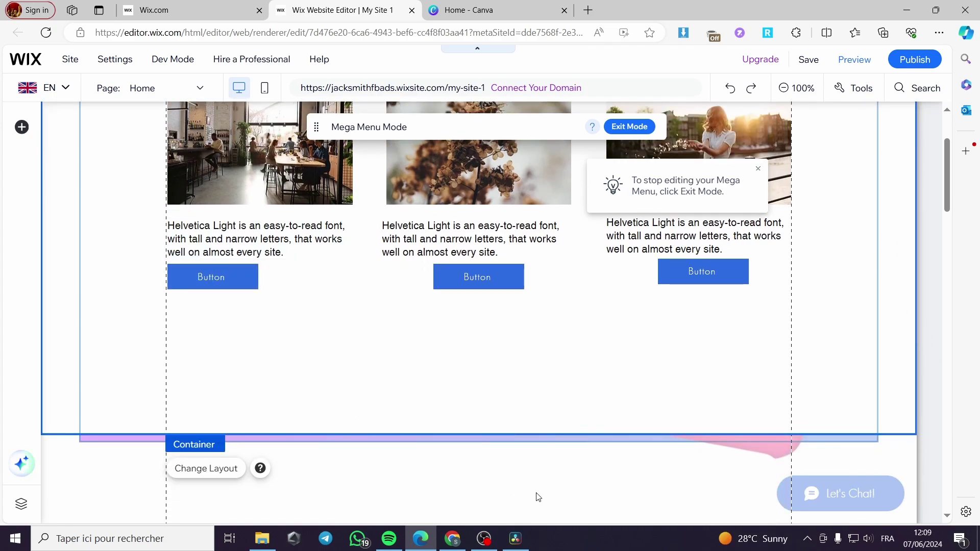
left_click_drag(537, 433, 536, 448)
scroll(479, 470, "down", 3)
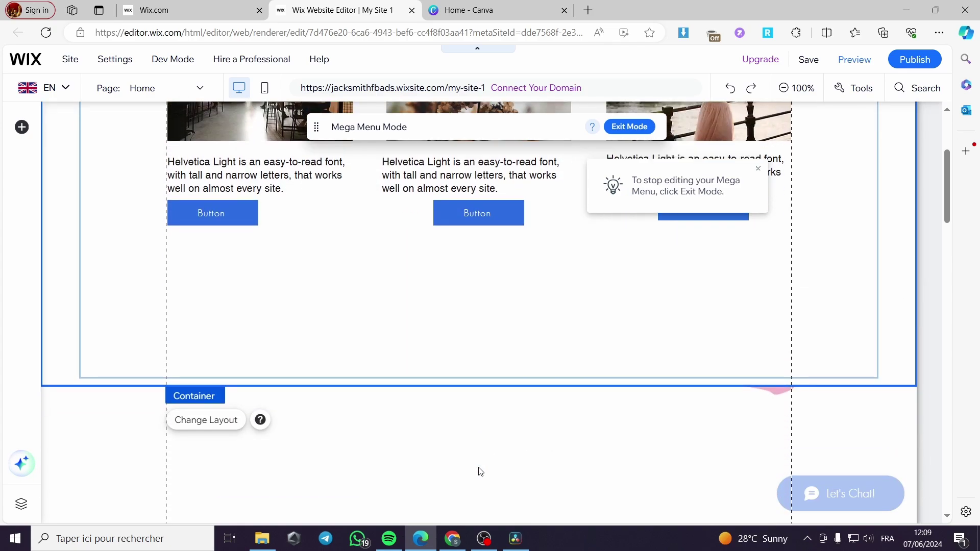
scroll(480, 470, "up", 3)
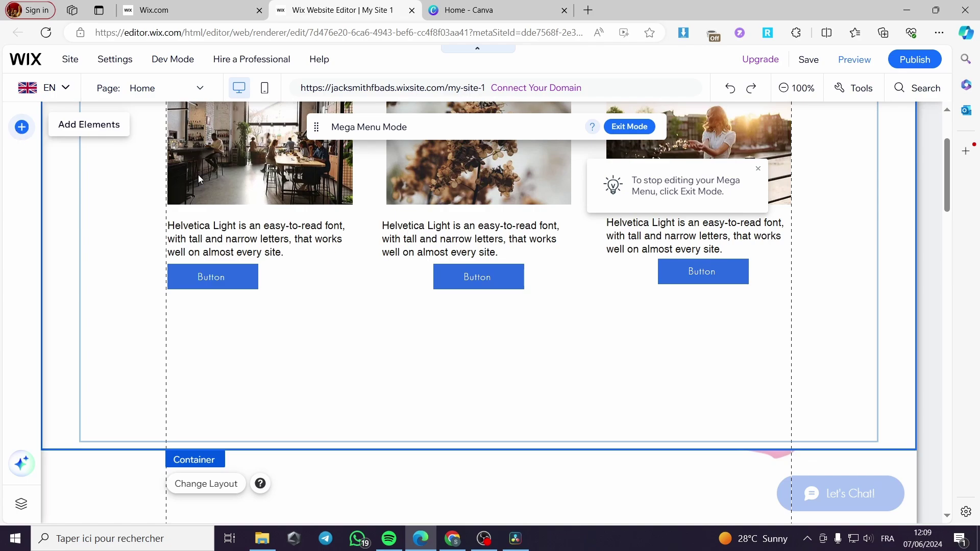
Step: Switch to the Canva home page and examine the layout of its Learn mega menu
left_click(475, 9)
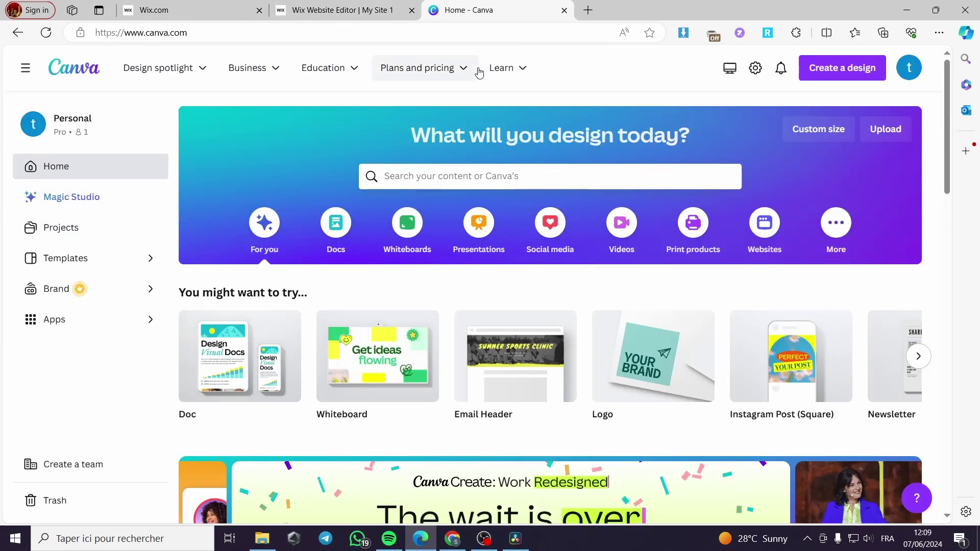
mouse_move(479, 73)
mouse_move(507, 70)
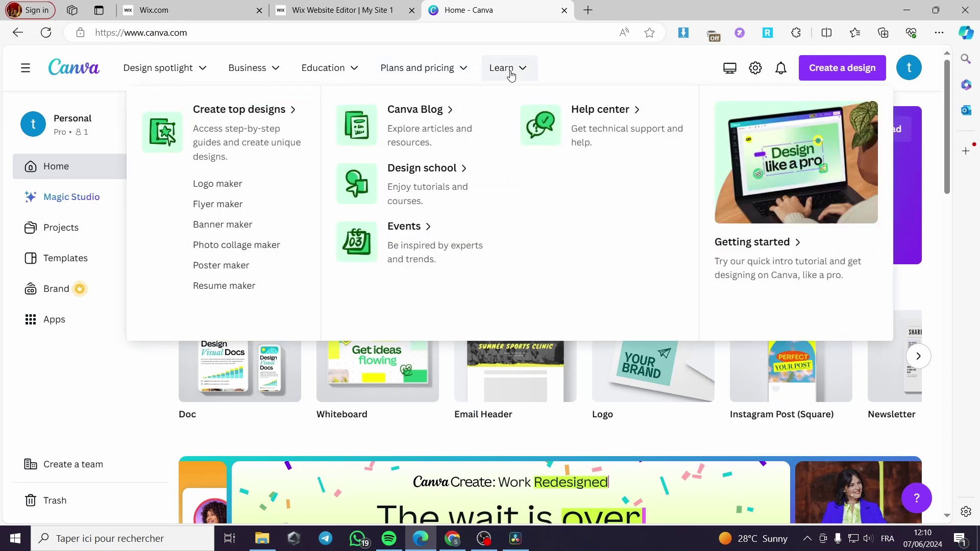
Step: Back in the Wix editor, add the free Wix image of the woman beneath the café column's button, resized to about 100 px square
left_click(356, 7)
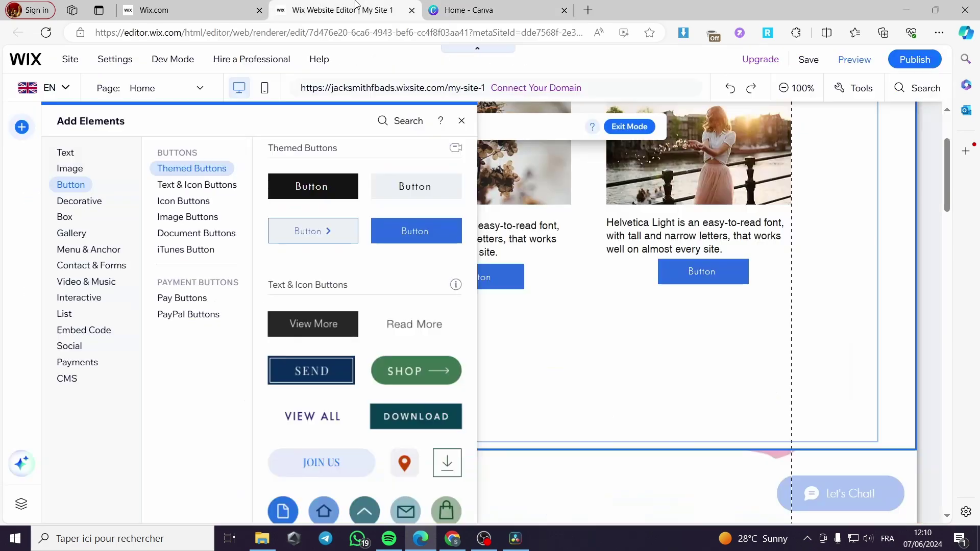
left_click(69, 169)
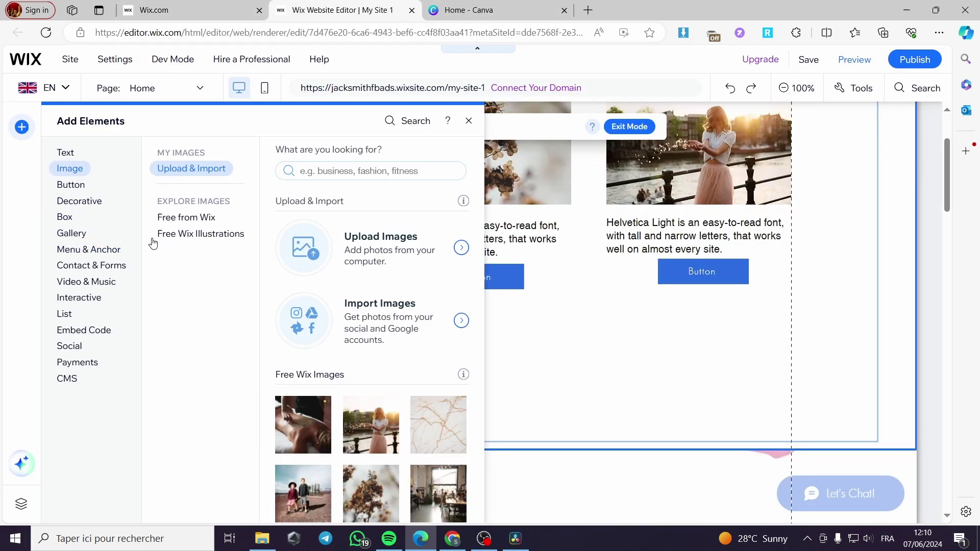
left_click(353, 438)
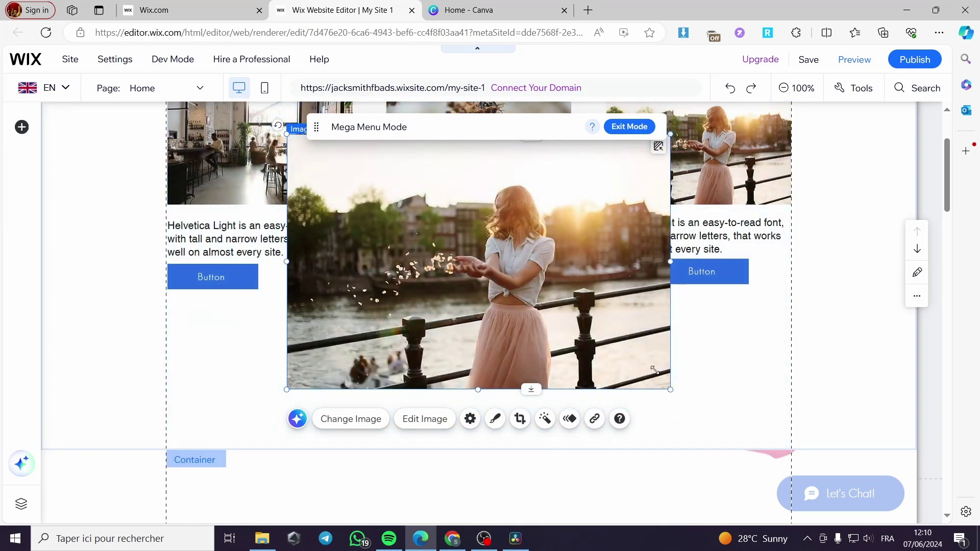
left_click_drag(653, 369, 235, 341)
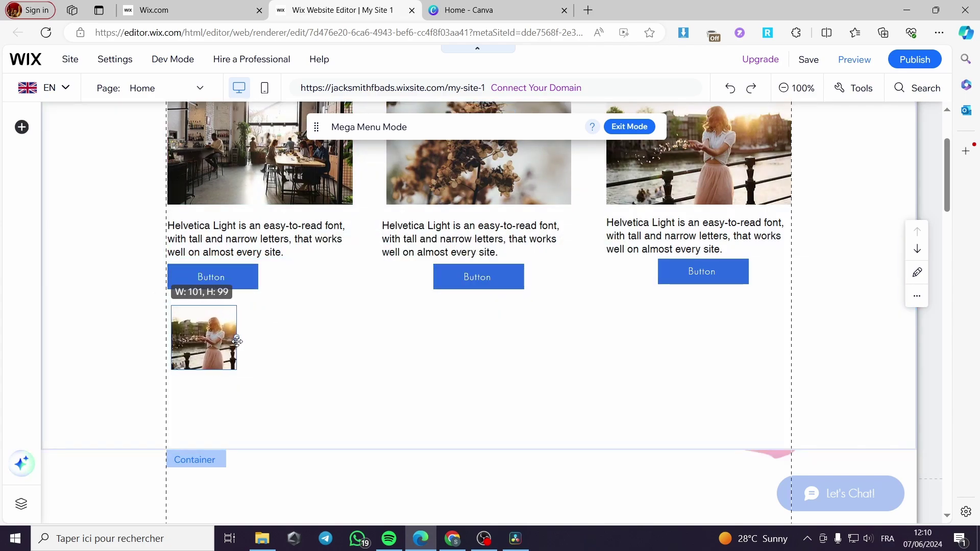
left_click_drag(235, 341, 235, 342)
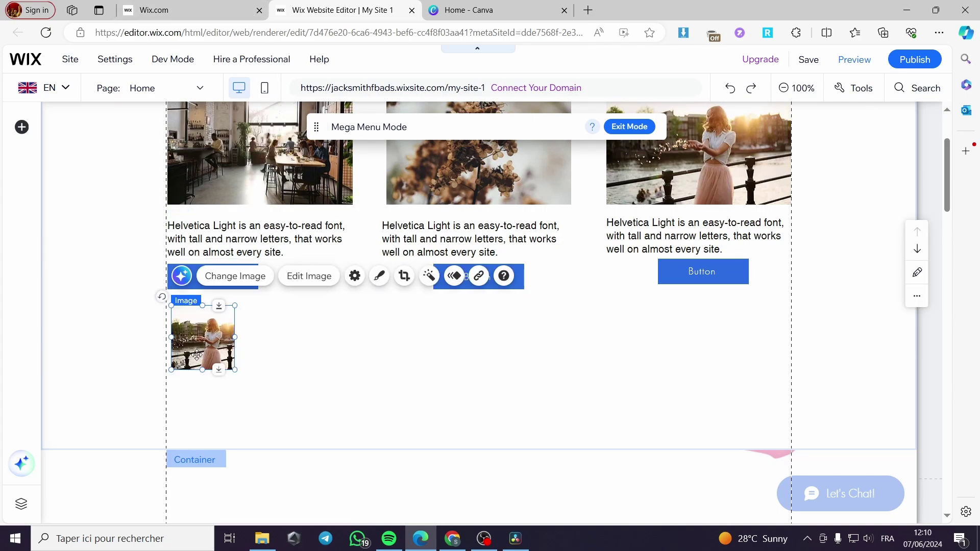
Step: Duplicate the small woman image twice, stacking one copy beneath the original and placing the other between the middle and right columns
right_click(212, 341)
left_click(282, 433)
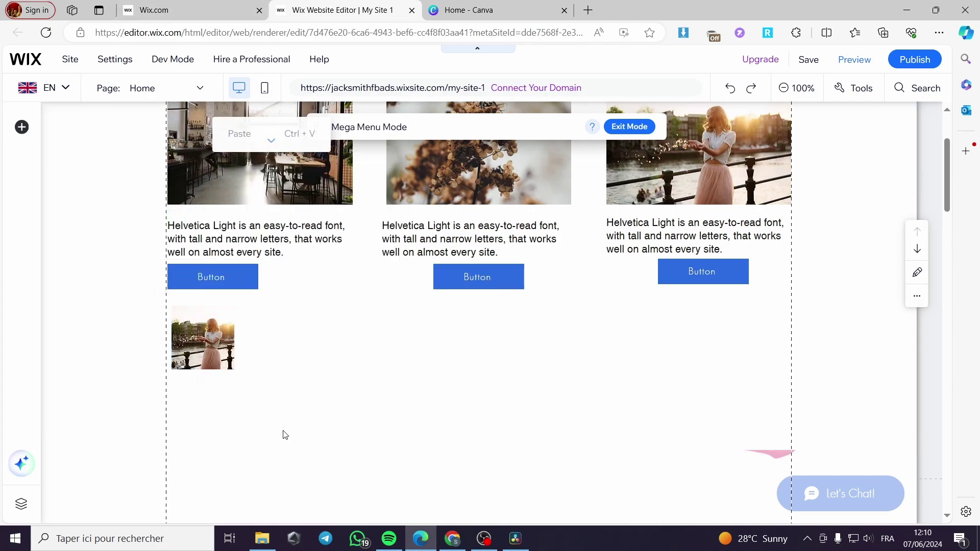
right_click(216, 365)
left_click(278, 432)
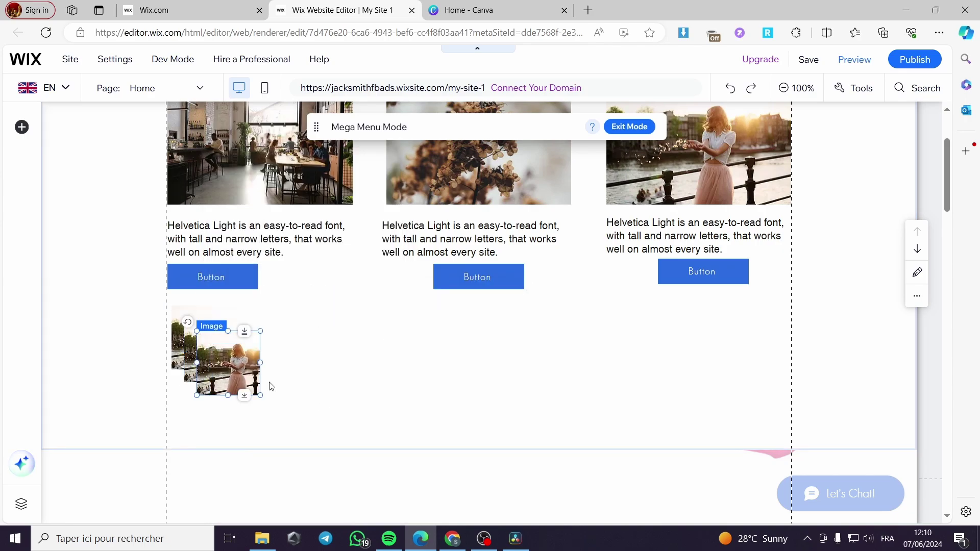
left_click_drag(234, 395, 407, 383)
left_click_drag(205, 360, 192, 418)
left_click(395, 382)
left_click_drag(395, 383, 545, 373)
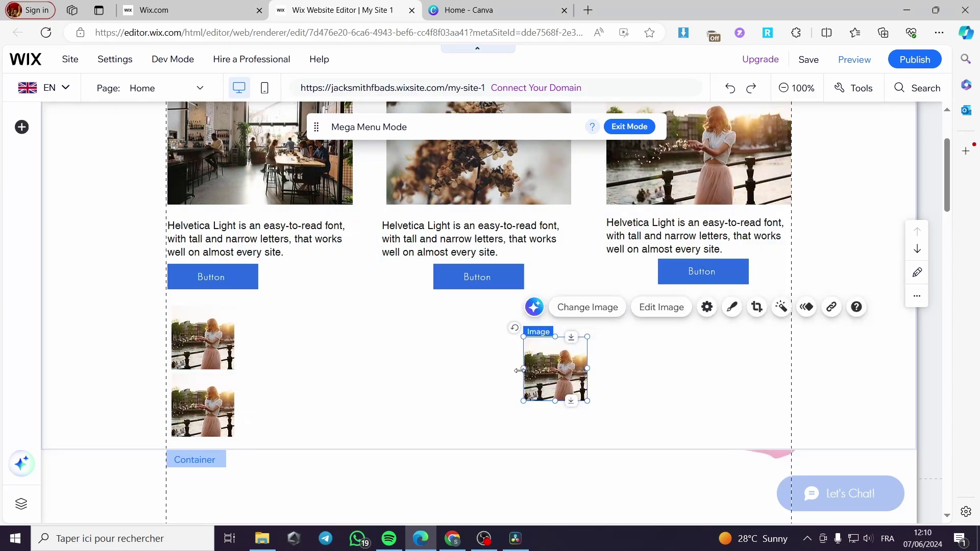
Step: Delete the small image copy that stands between the middle and right columns
right_click(570, 358)
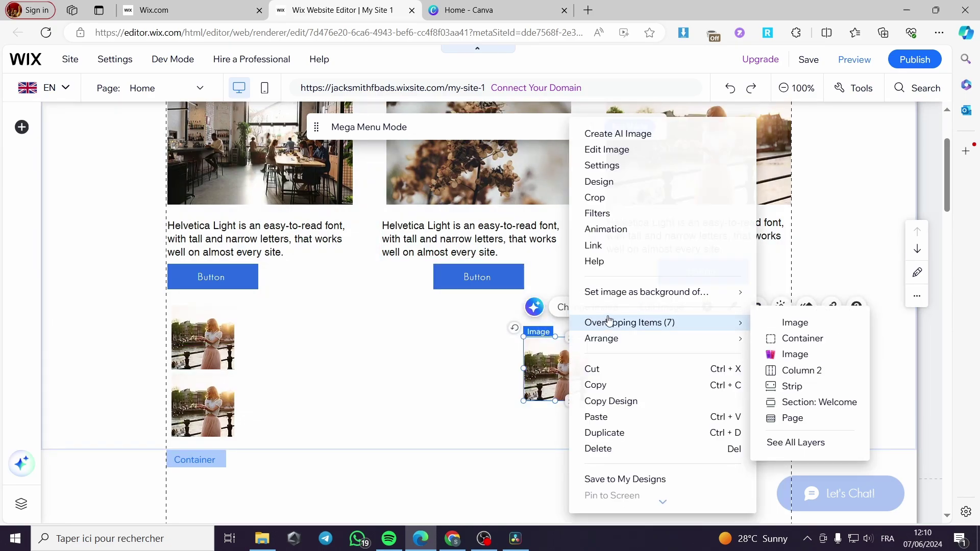
left_click(534, 382)
key("Delete")
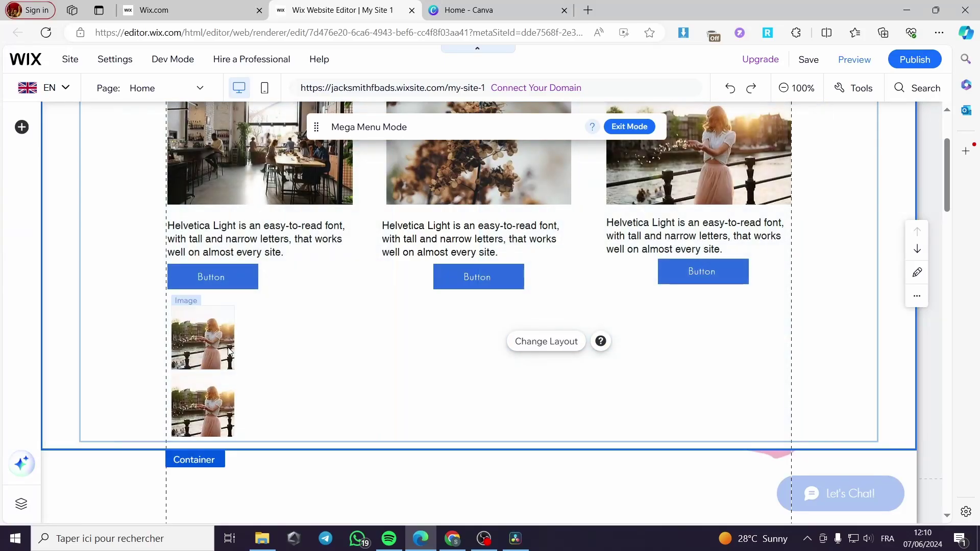
Step: Add a Thin Title text element to the mega menu container and place it beside the upper small woman image
left_click(230, 280)
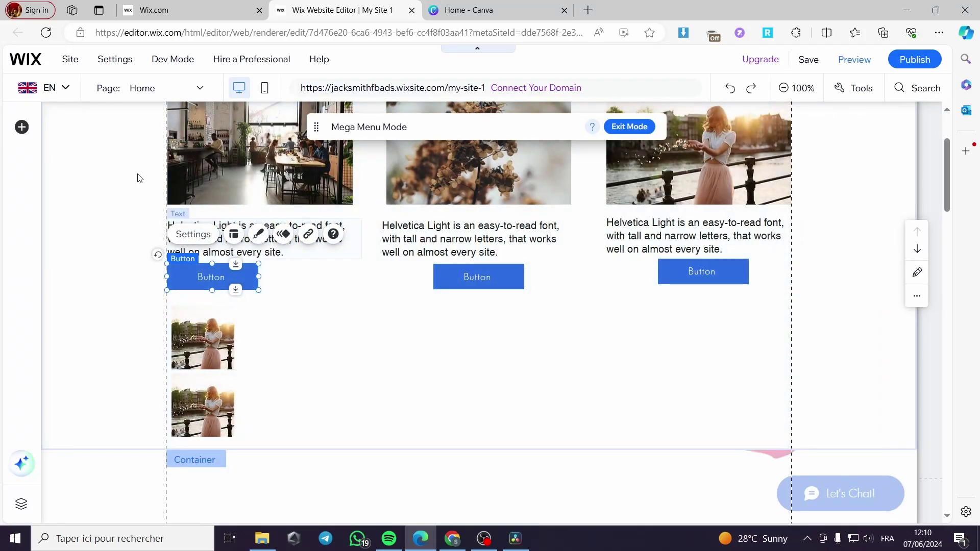
left_click(22, 127)
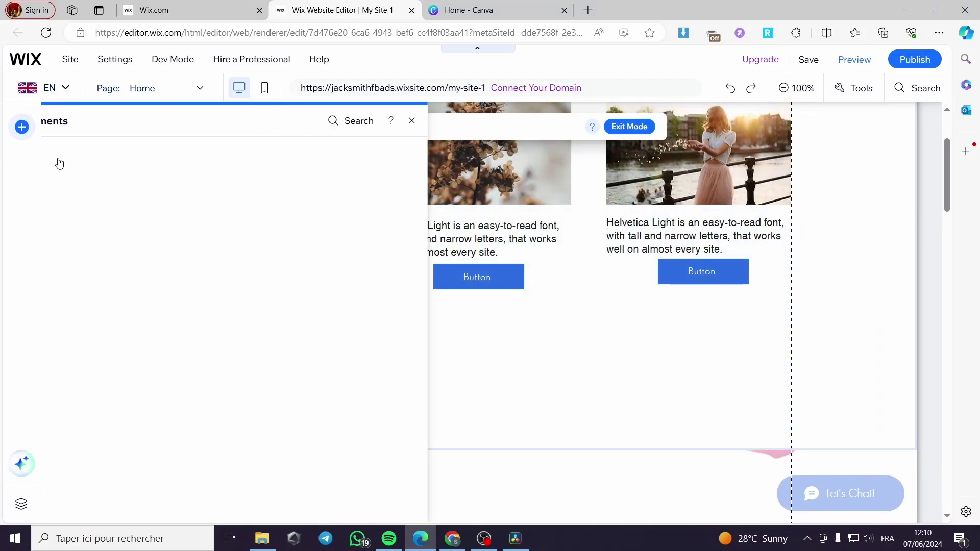
left_click(65, 152)
left_click(169, 168)
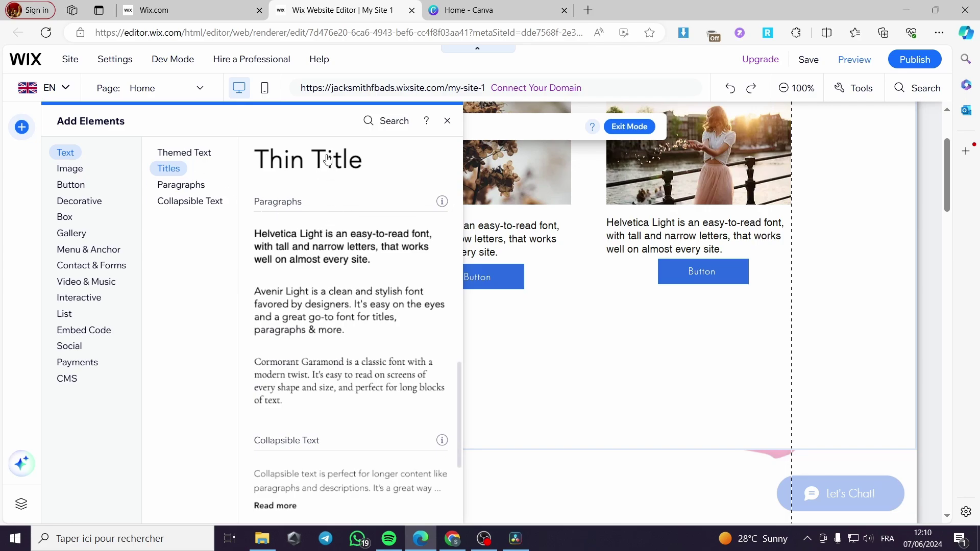
left_click(322, 173)
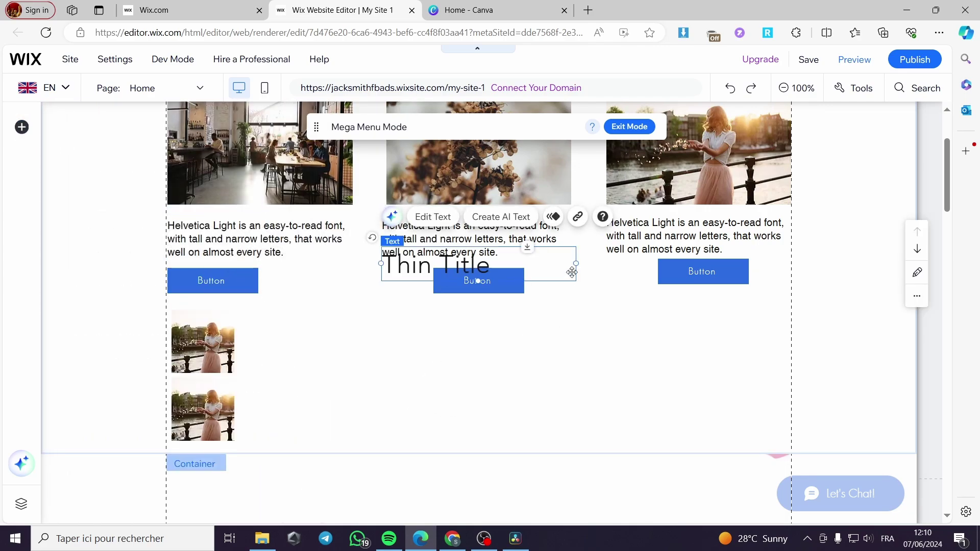
left_click_drag(567, 264, 356, 326)
Step: Duplicate the Thin Title text and place the copy beside the lower small woman image
right_click(357, 327)
left_click(409, 323)
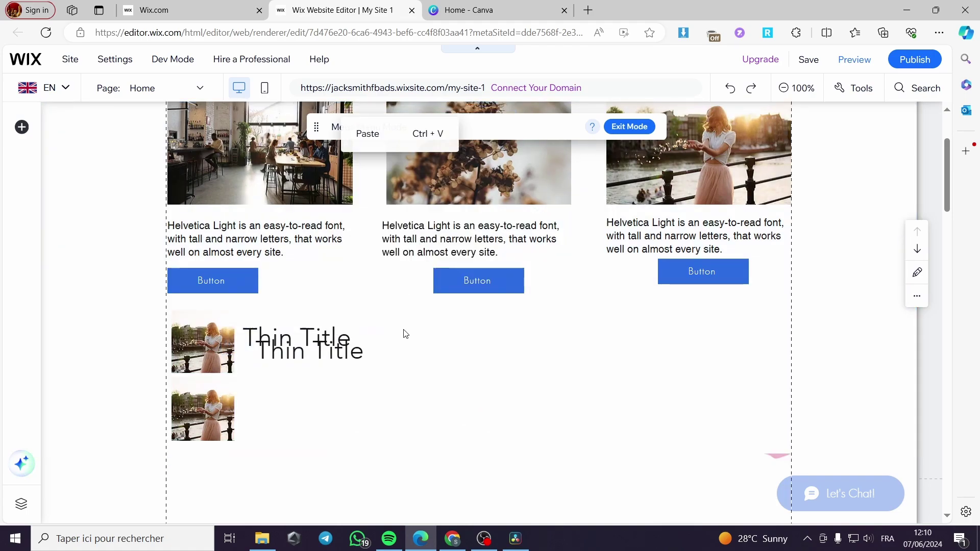
left_click_drag(304, 368, 290, 428)
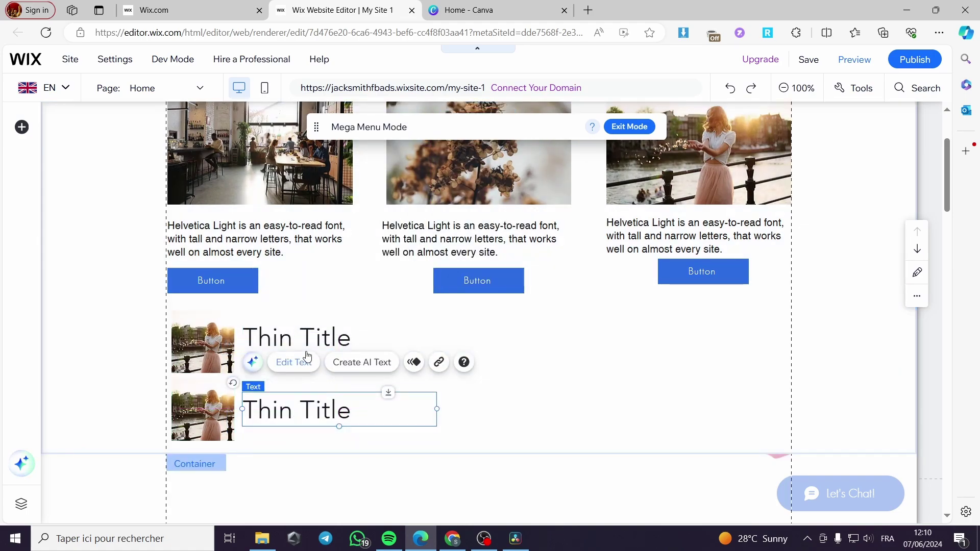
Step: Examine the link options for the upper Thin Title, including the available pages, window behaviour and SEO settings, without applying a link
left_click(307, 344)
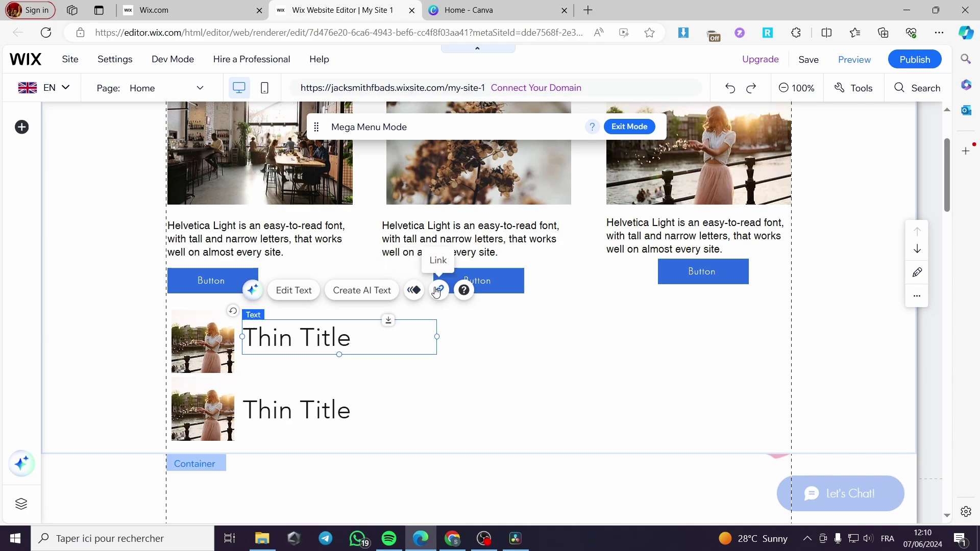
double_click(362, 330)
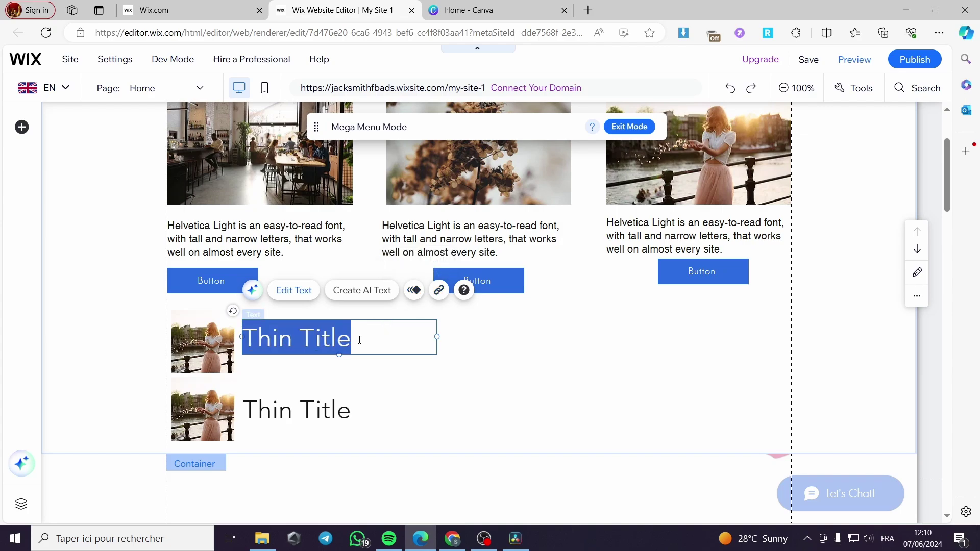
left_click(438, 290)
left_click(520, 225)
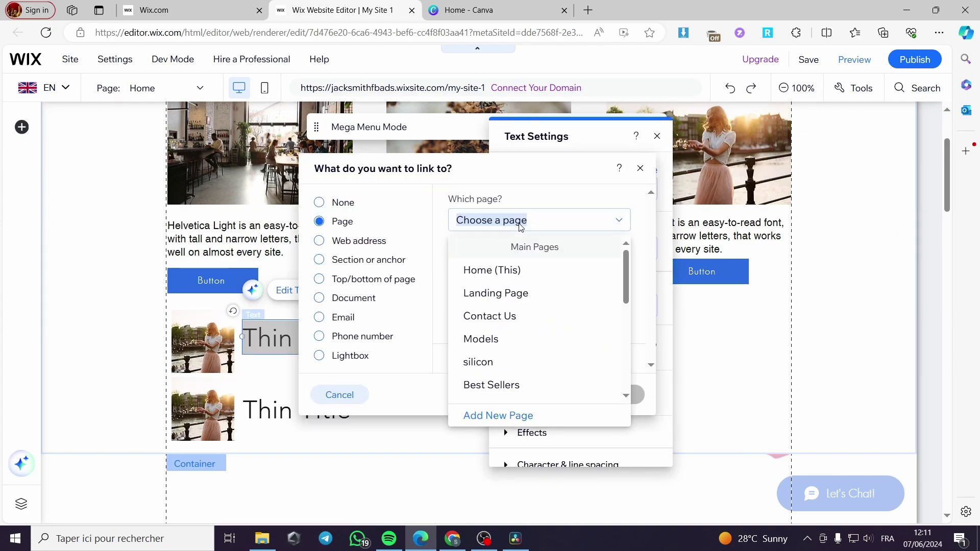
scroll(561, 335, "down", 5)
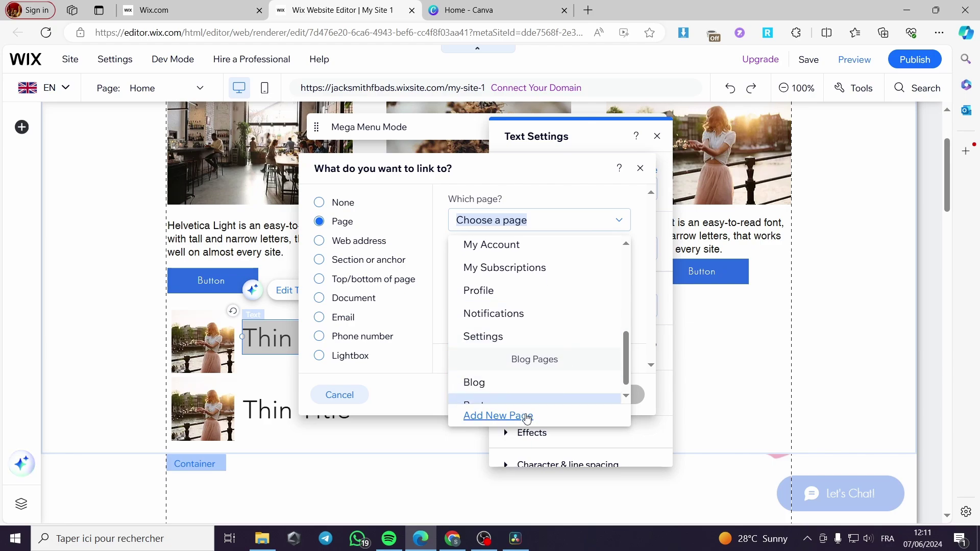
scroll(521, 344, "up", 5)
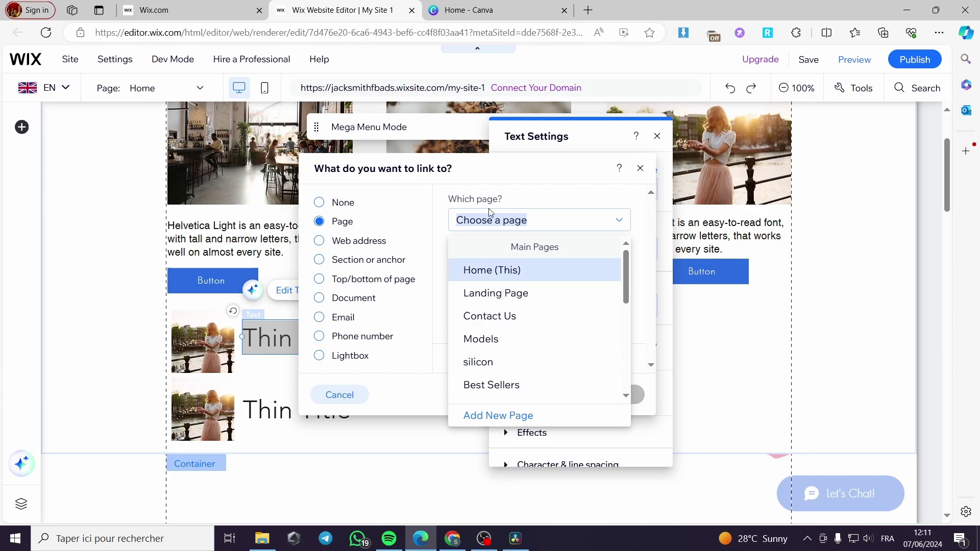
left_click(620, 225)
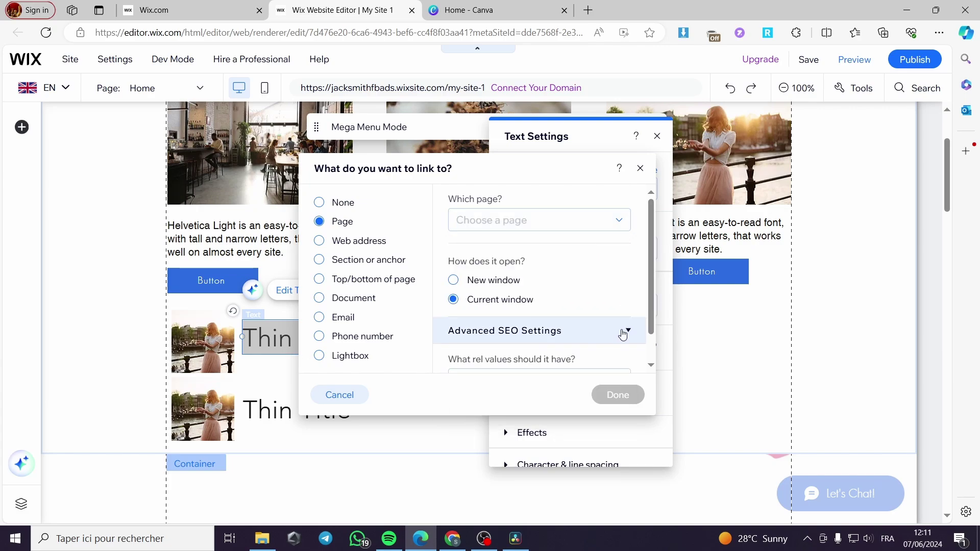
scroll(623, 334, "down", 1)
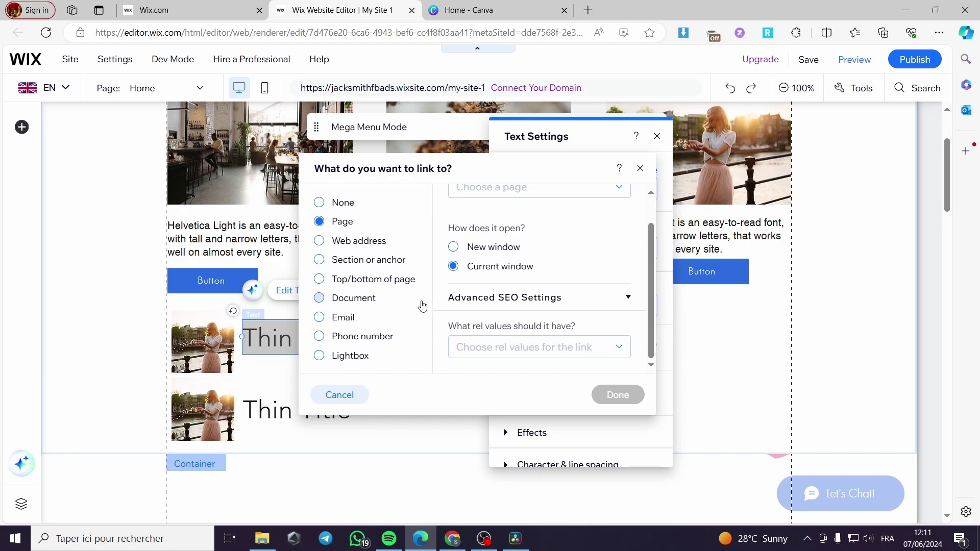
left_click(339, 394)
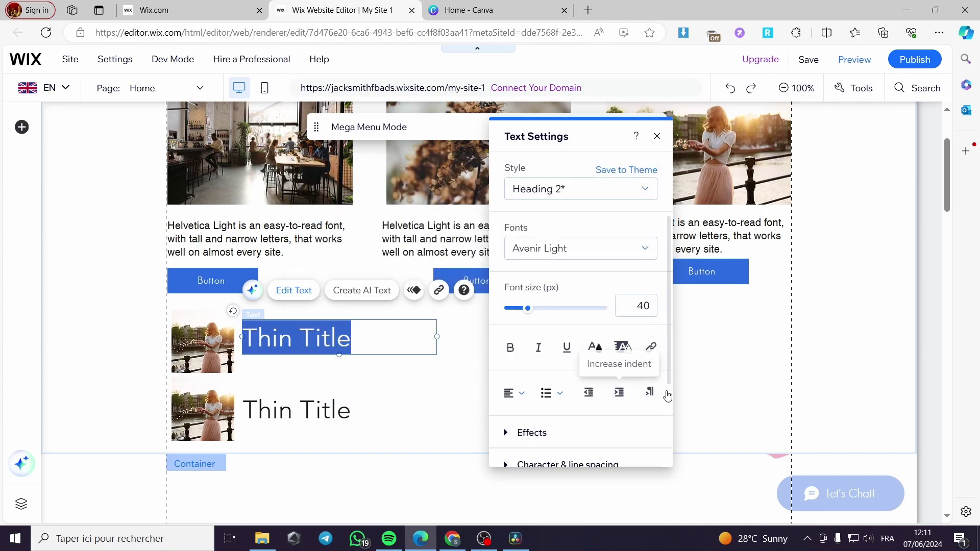
left_click(657, 135)
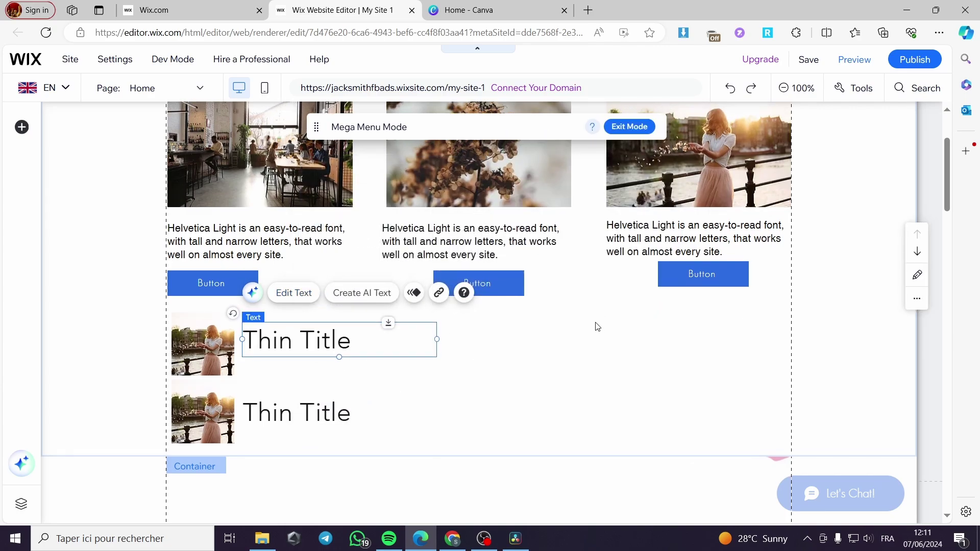
Step: Exit the mega menu mode and dismiss the list of menu items
scroll(587, 358, "up", 1)
left_click(628, 394)
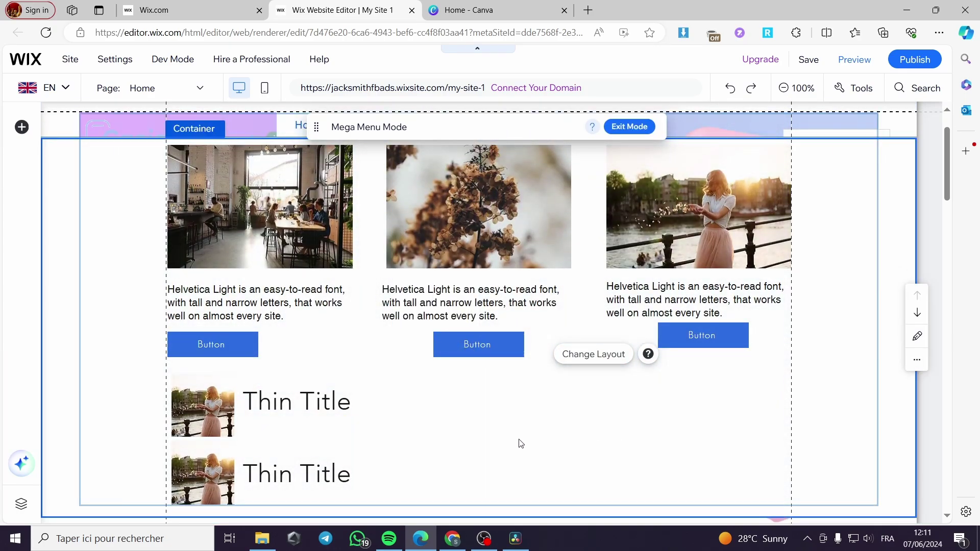
scroll(303, 324, "up", 1)
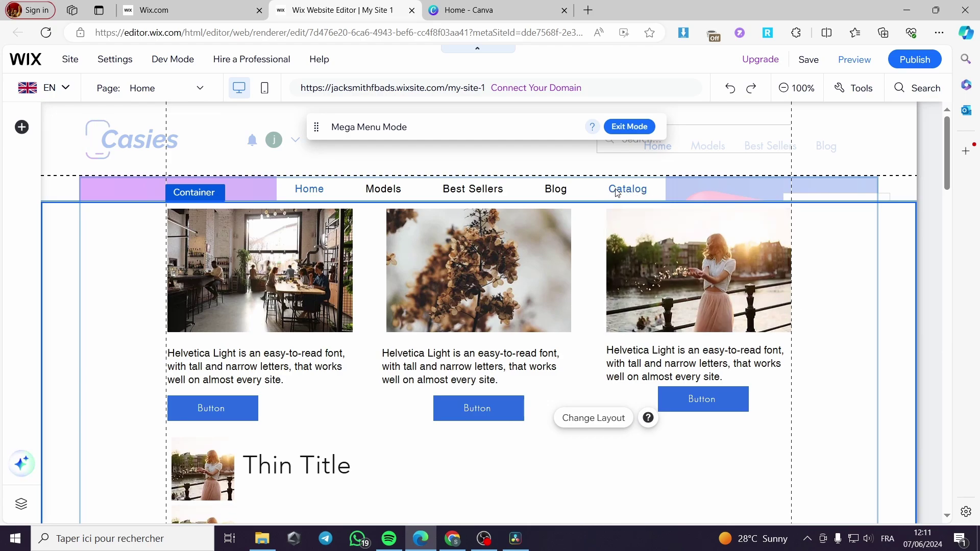
scroll(639, 191, "down", 3)
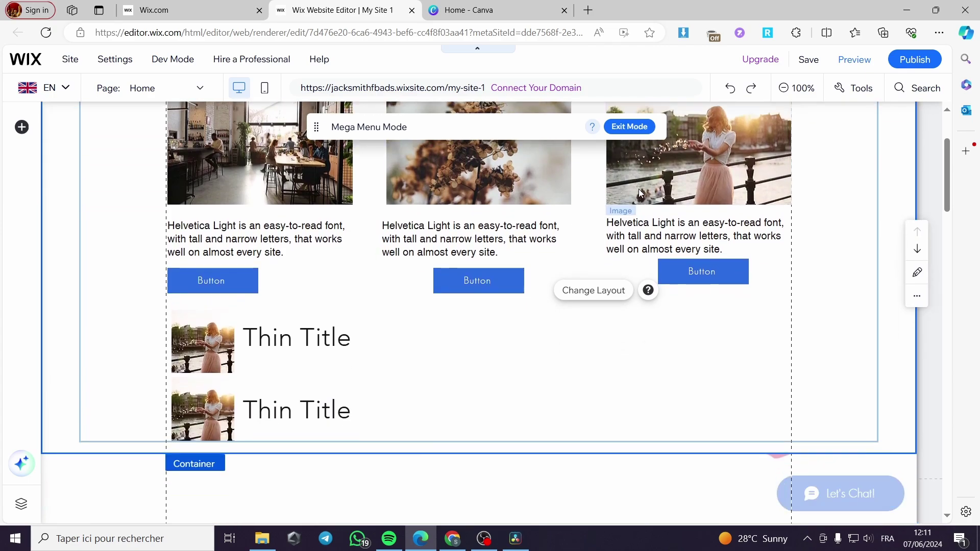
left_click(629, 127)
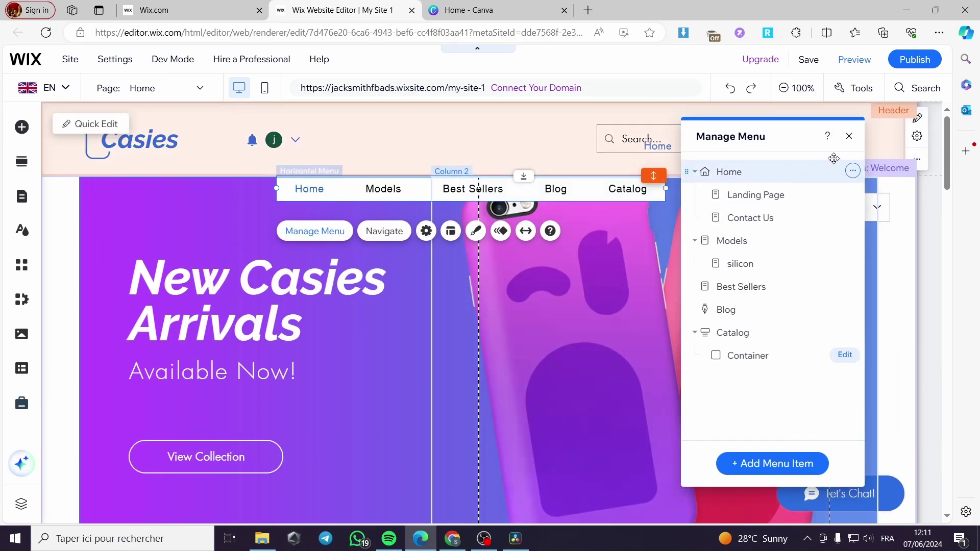
left_click(849, 136)
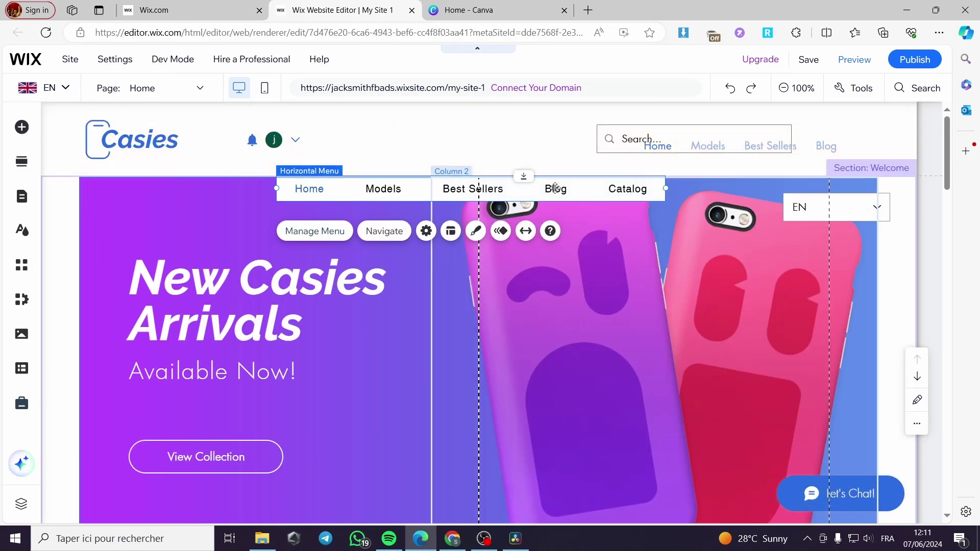
Step: Reopen the Catalog item's container for editing through the horizontal menu's item management and review its full content
double_click(630, 190)
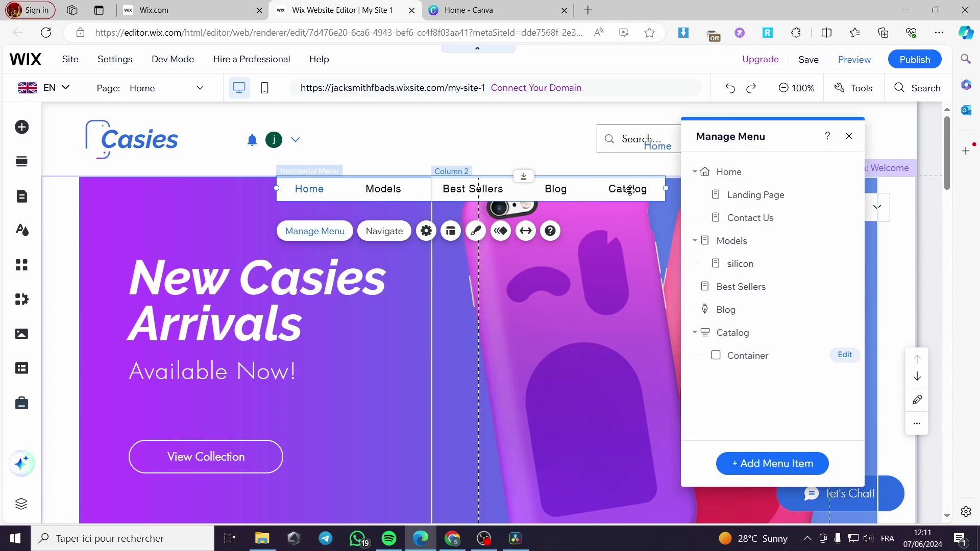
left_click(628, 189)
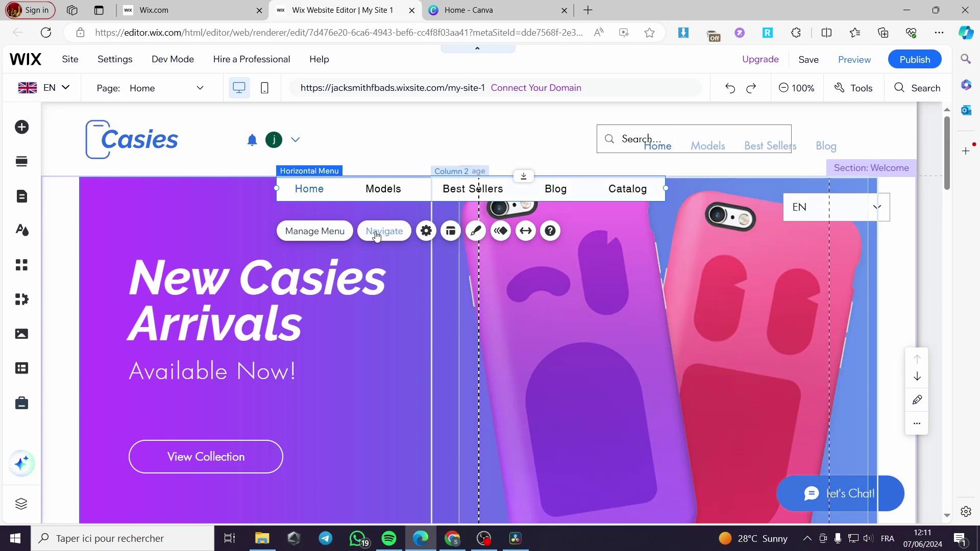
left_click(376, 233)
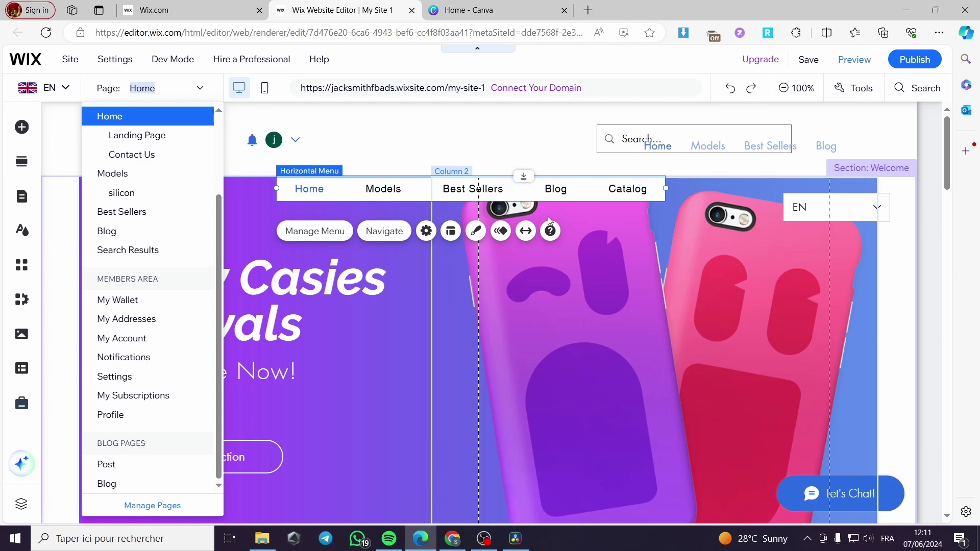
left_click(315, 230)
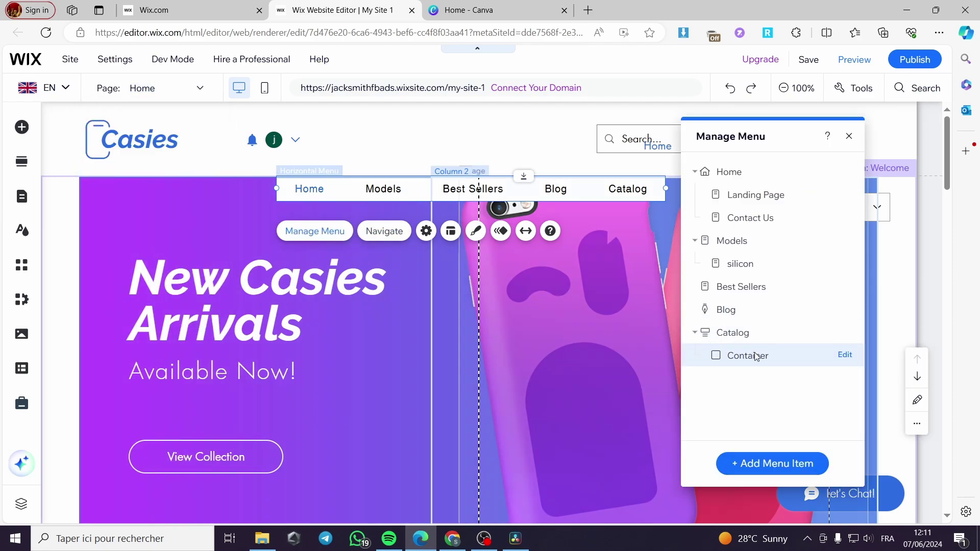
left_click(846, 355)
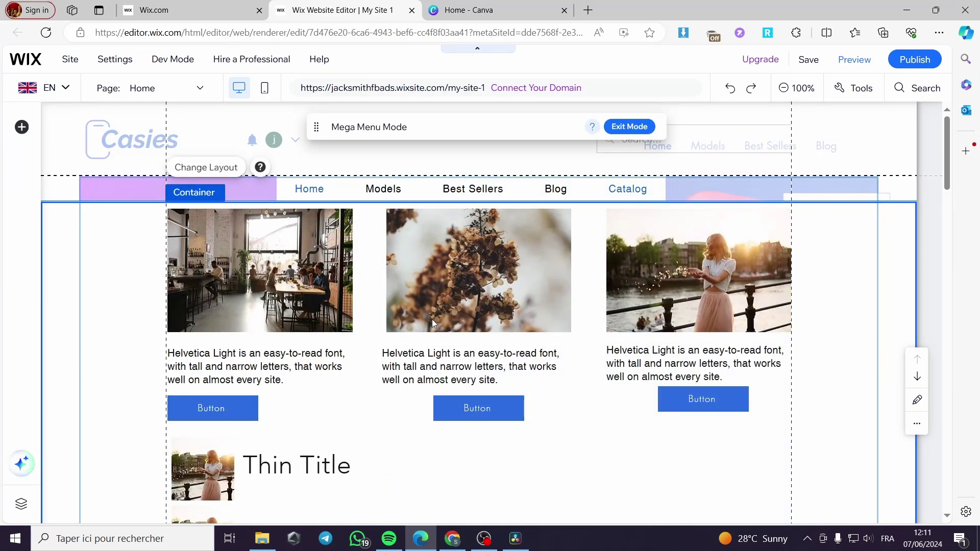
scroll(409, 344, "down", 3)
scroll(633, 212, "up", 3)
scroll(628, 217, "down", 4)
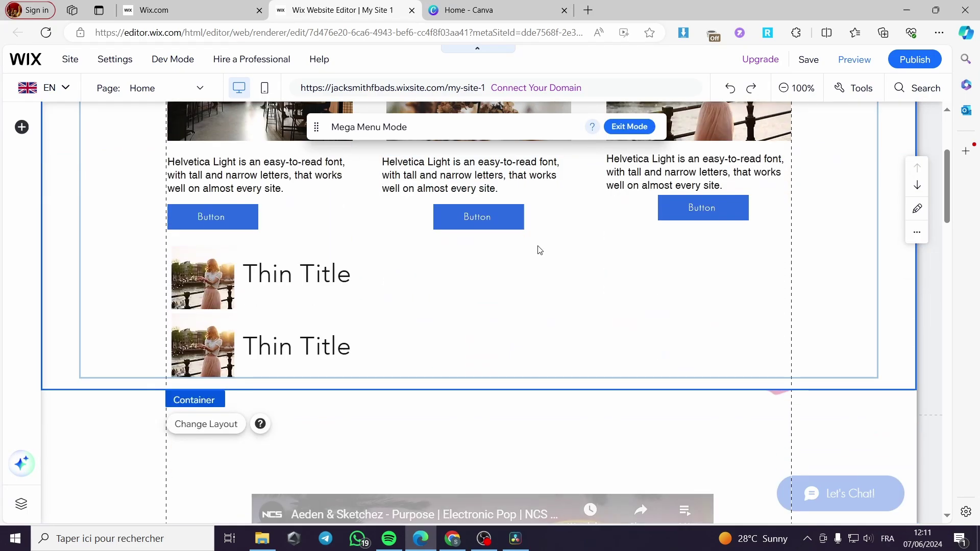
Step: Preview the site and check the horizontal menu, including the Models submenu and the full Catalog mega menu
left_click(863, 64)
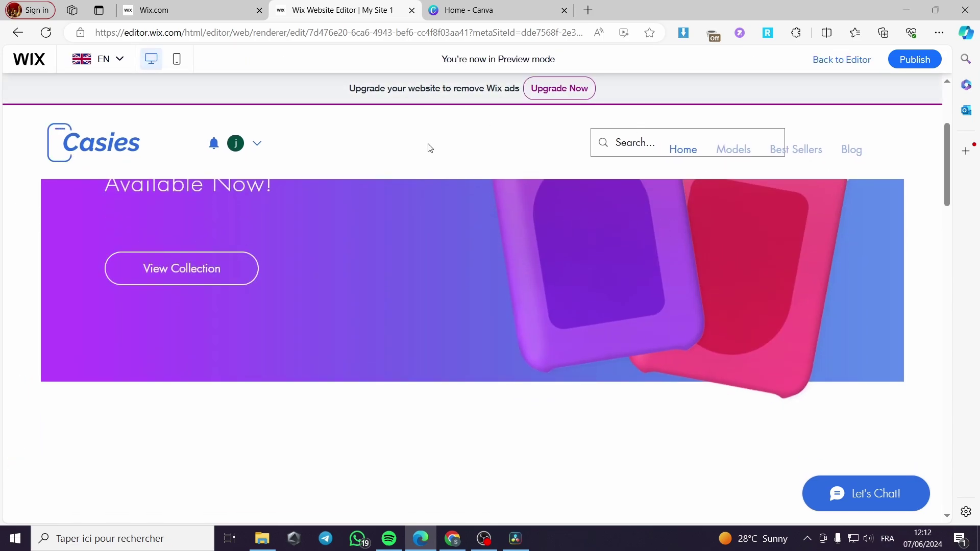
scroll(575, 192, "up", 4)
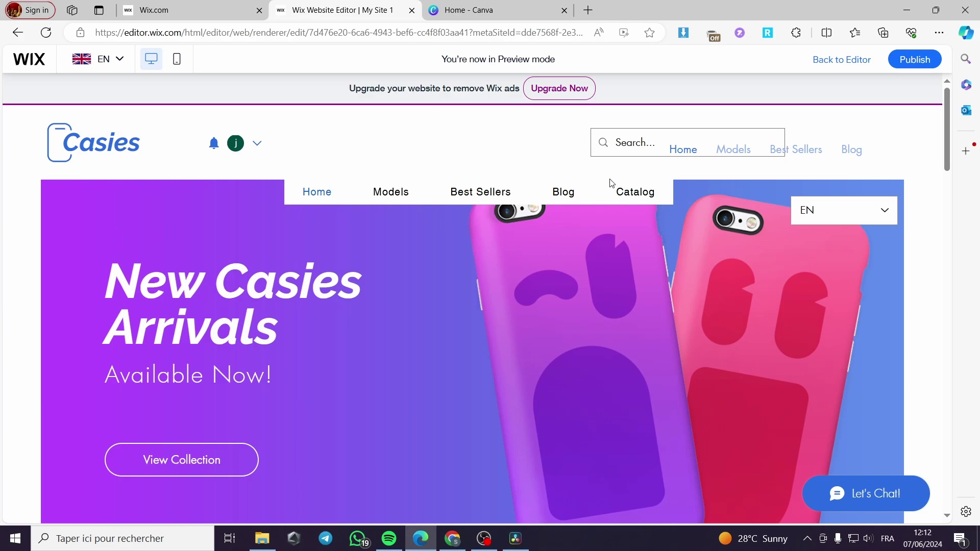
mouse_move(318, 194)
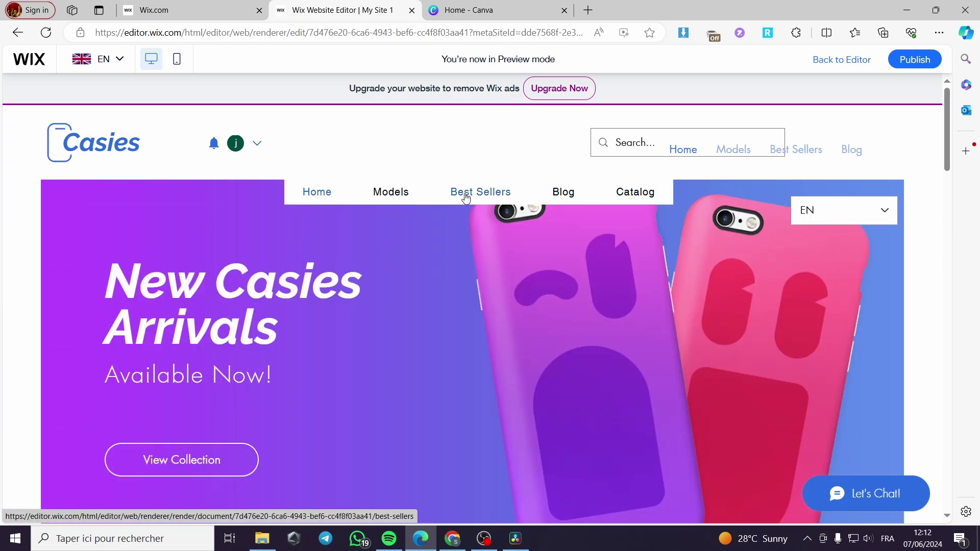
mouse_move(361, 195)
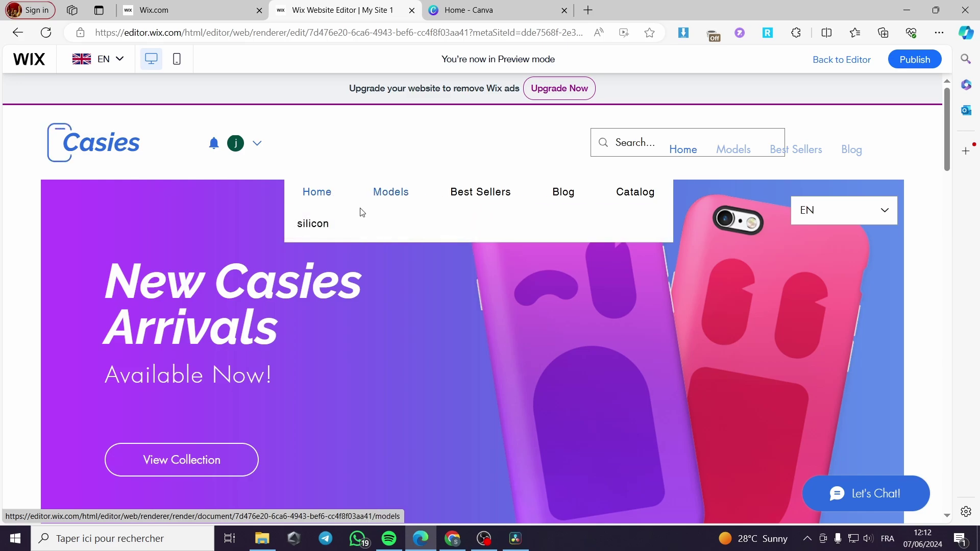
mouse_move(633, 193)
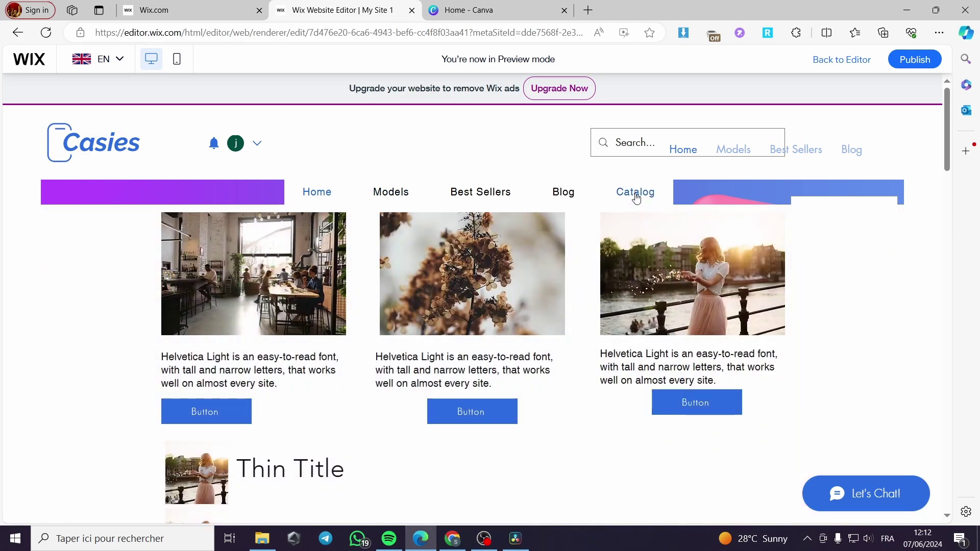
scroll(459, 347, "down", 3)
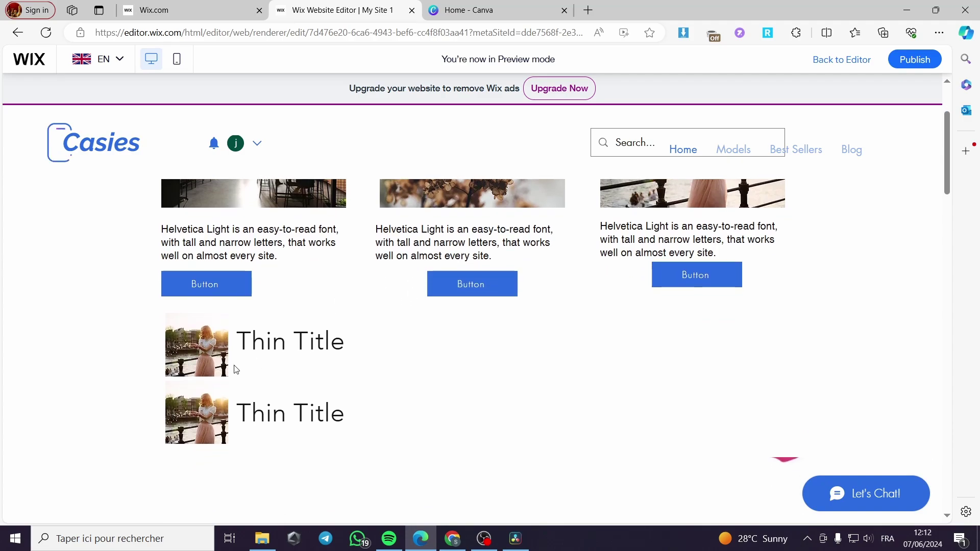
scroll(291, 376, "up", 5)
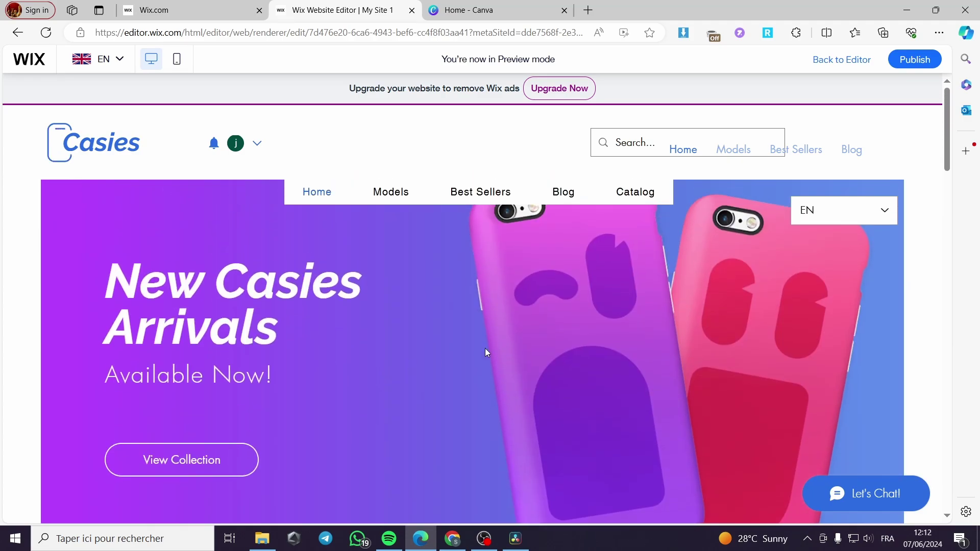